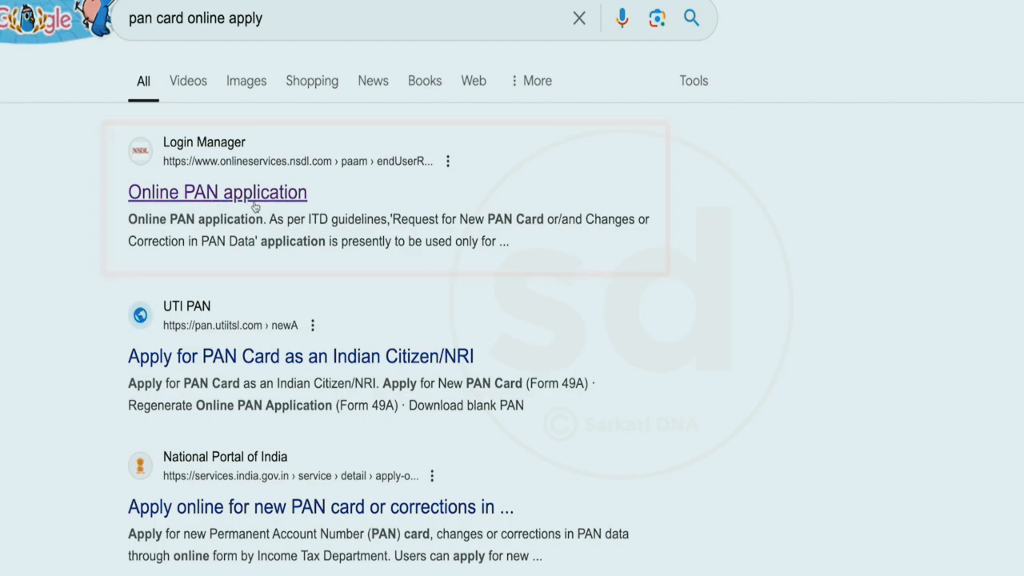
Open the Online PAN application page from the search result.
left_click(262, 193)
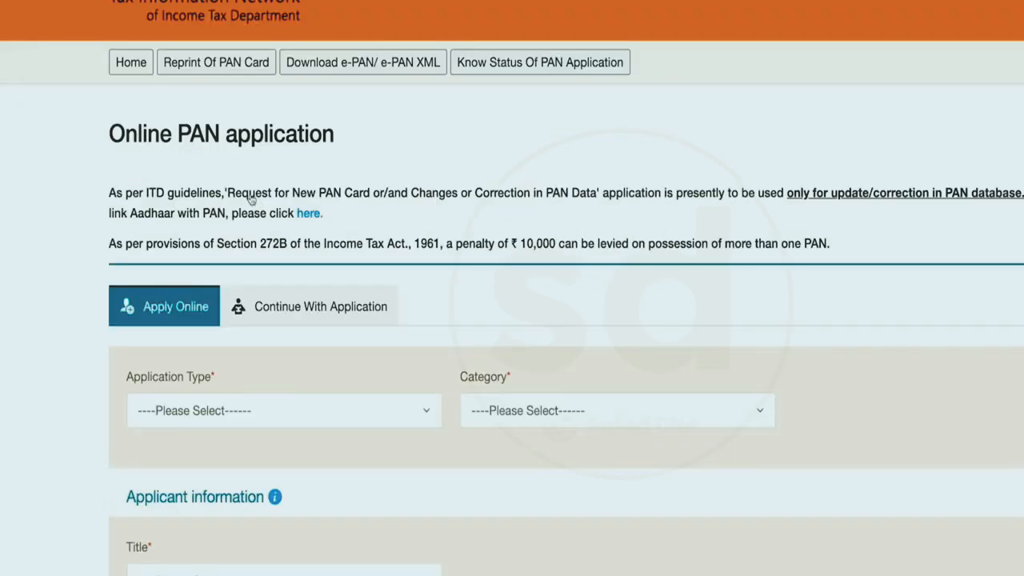
scroll(505, 406, "down", 2)
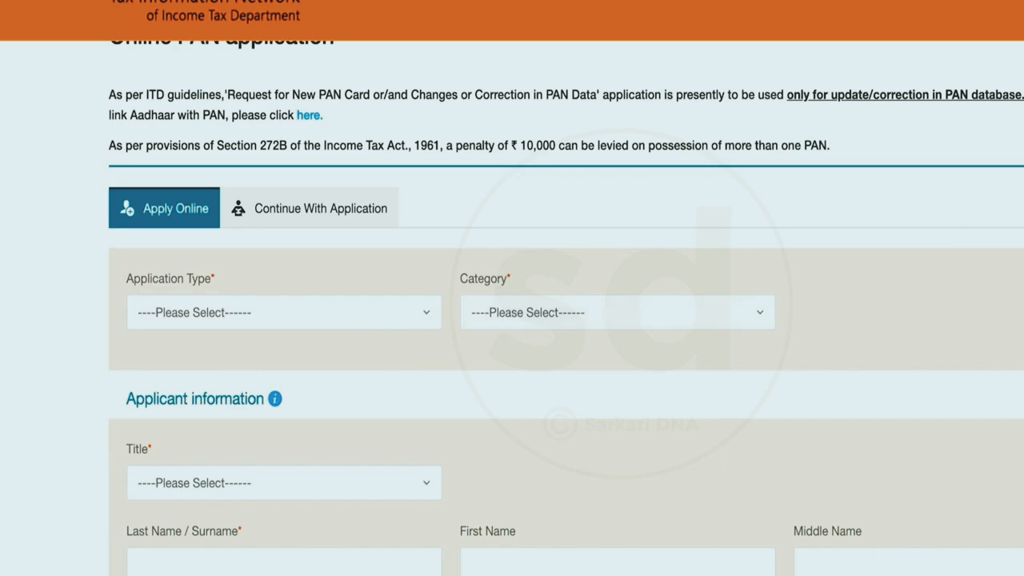
scroll(373, 302, "down", 1)
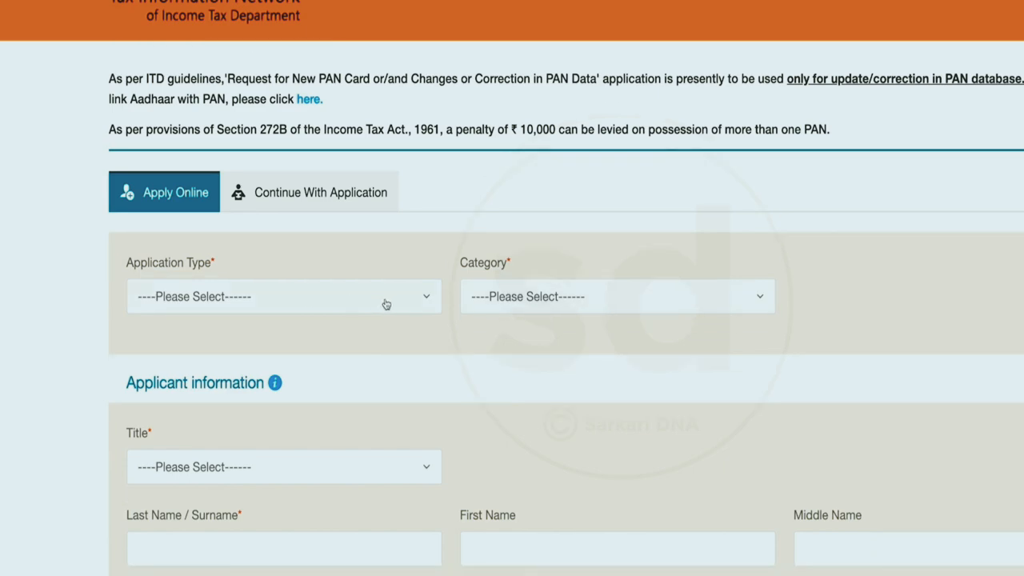
Choose New PAN - Indian Citizen (Form 49A), category INDIVIDUAL and title Smt.
left_click(385, 303)
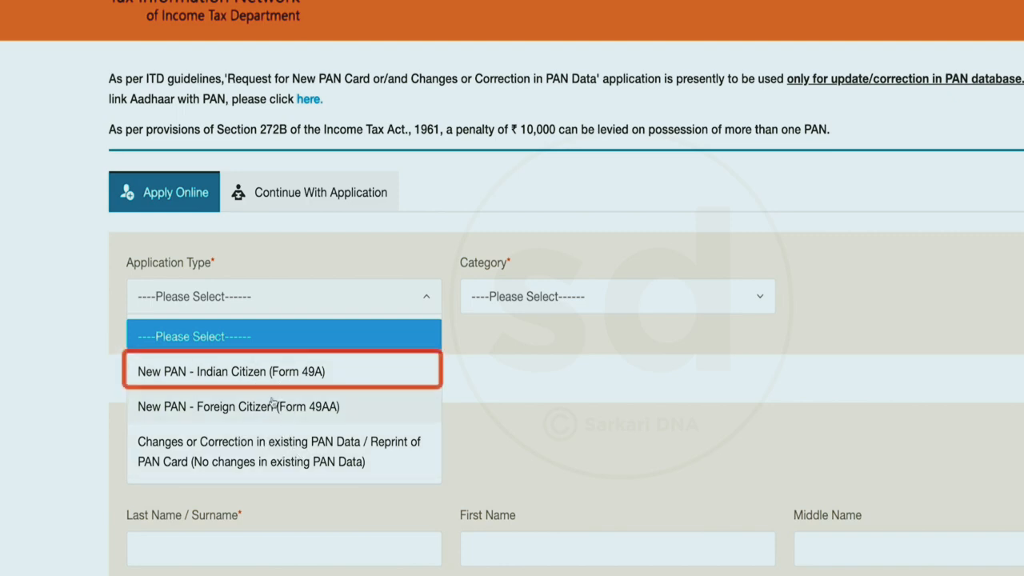
left_click(231, 371)
left_click(608, 296)
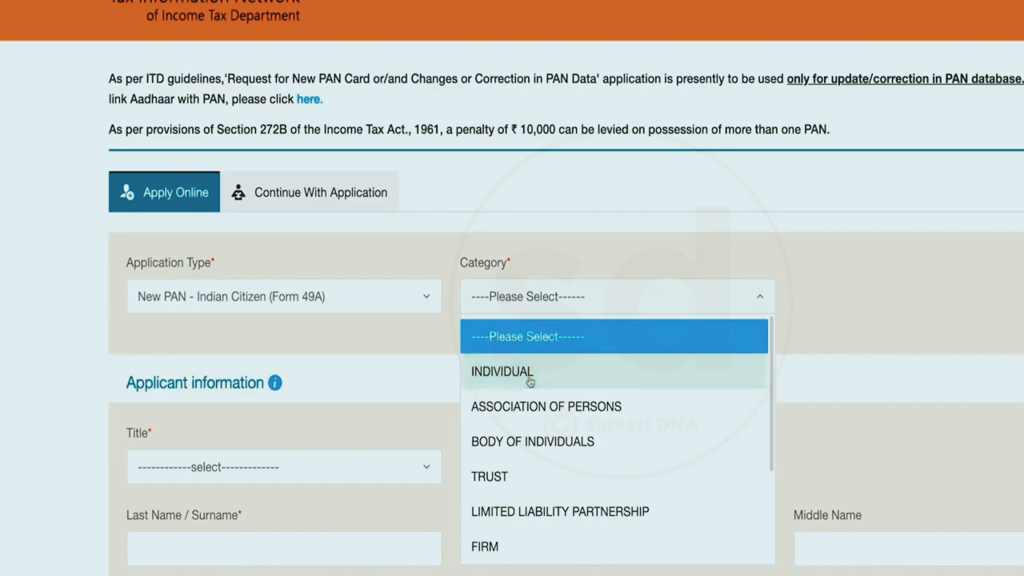
left_click(529, 382)
left_click(209, 467)
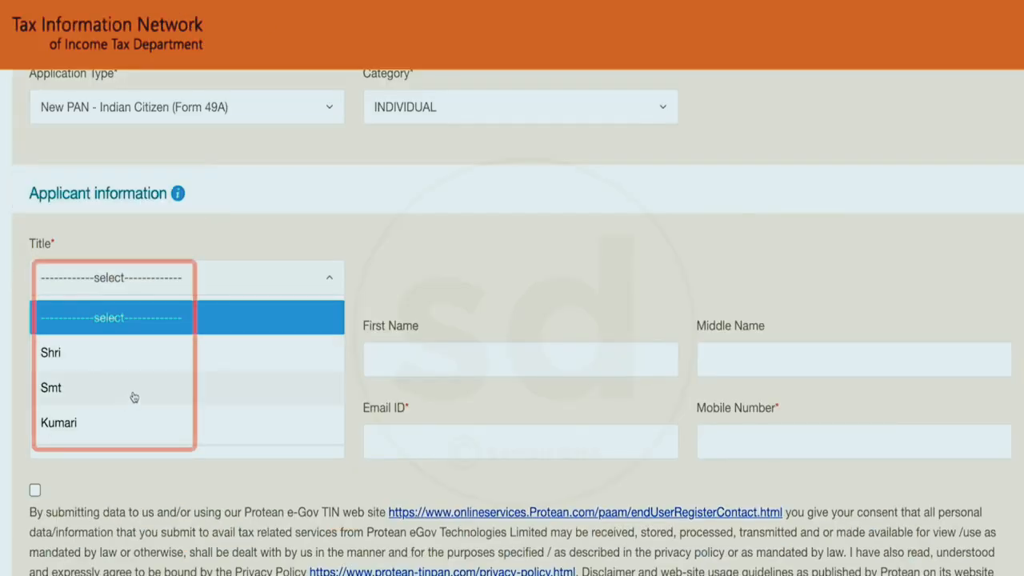
left_click(133, 388)
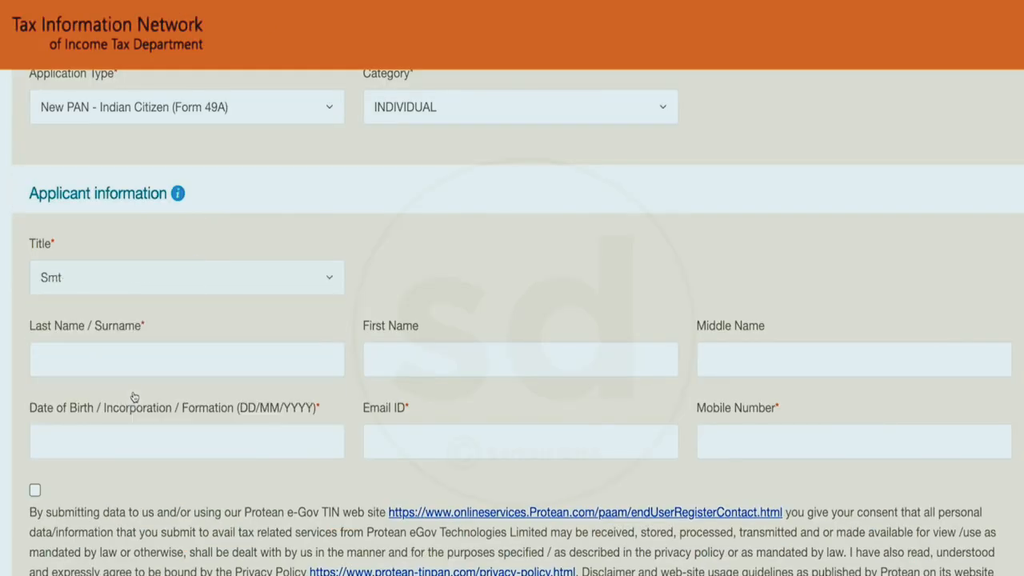
scroll(364, 404, "down", 1)
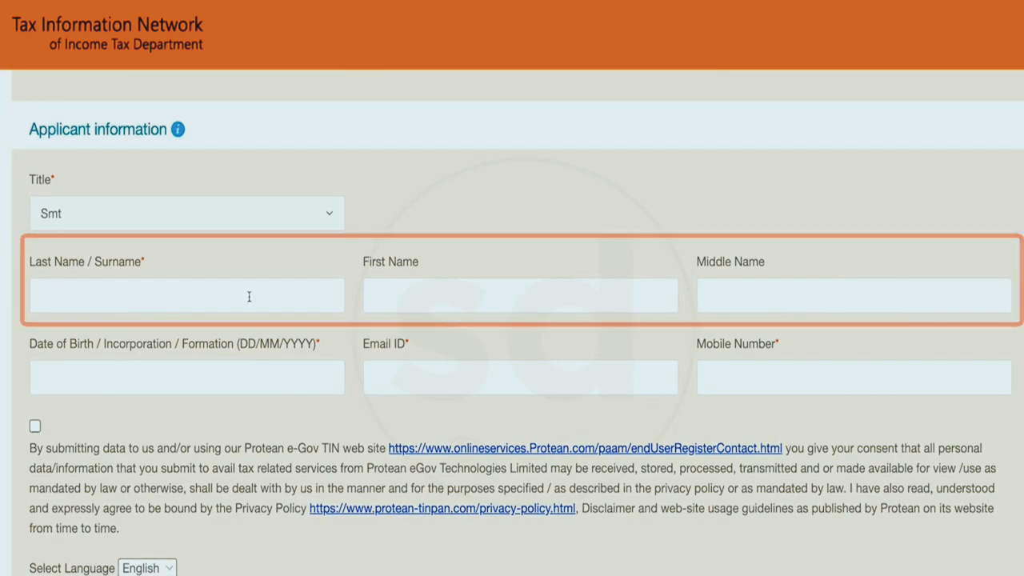
Enter the applicant's first name, then move to the Last Name / Surname field.
left_click(596, 300)
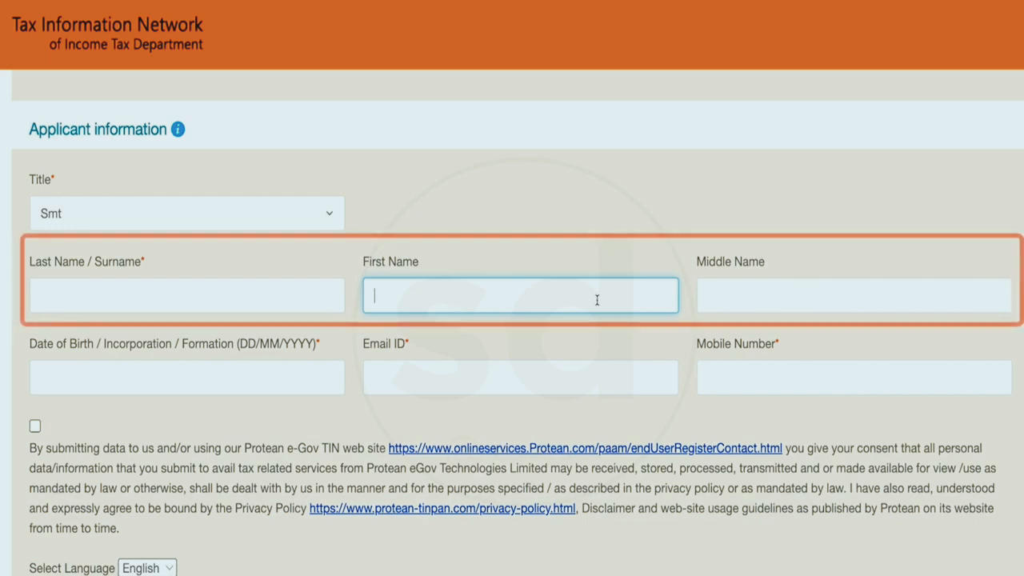
type("*****")
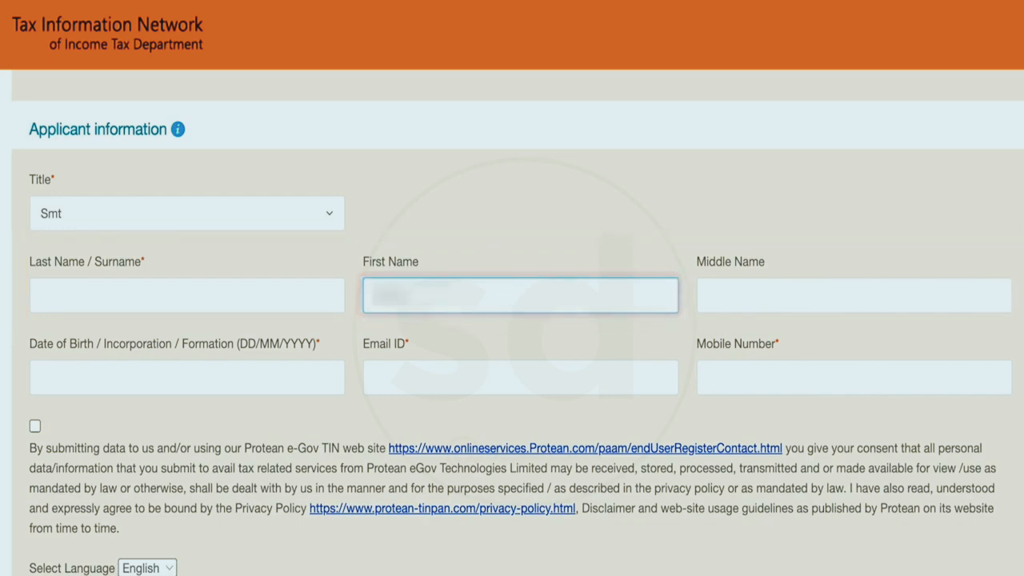
left_click(309, 299)
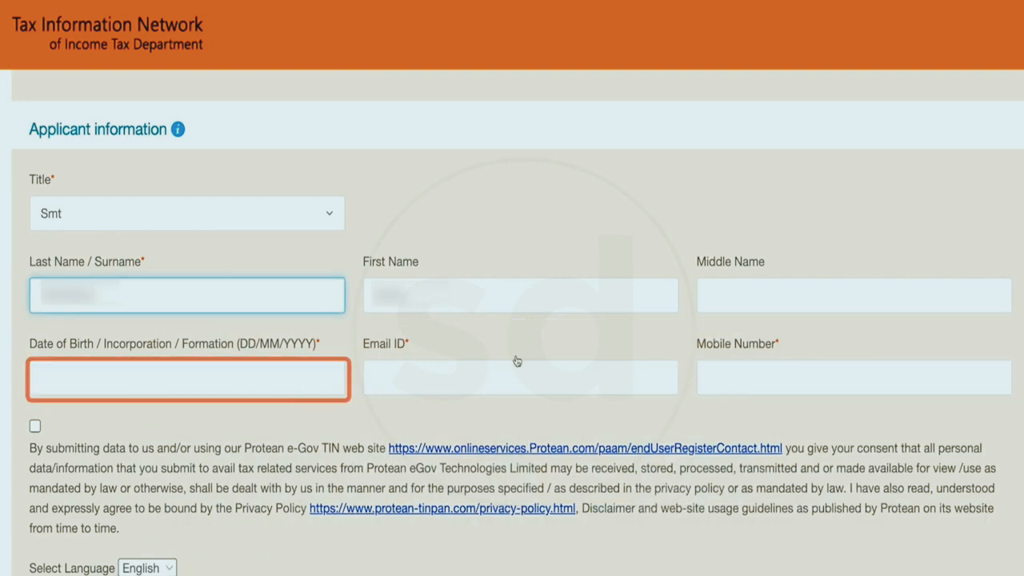
left_click(312, 378)
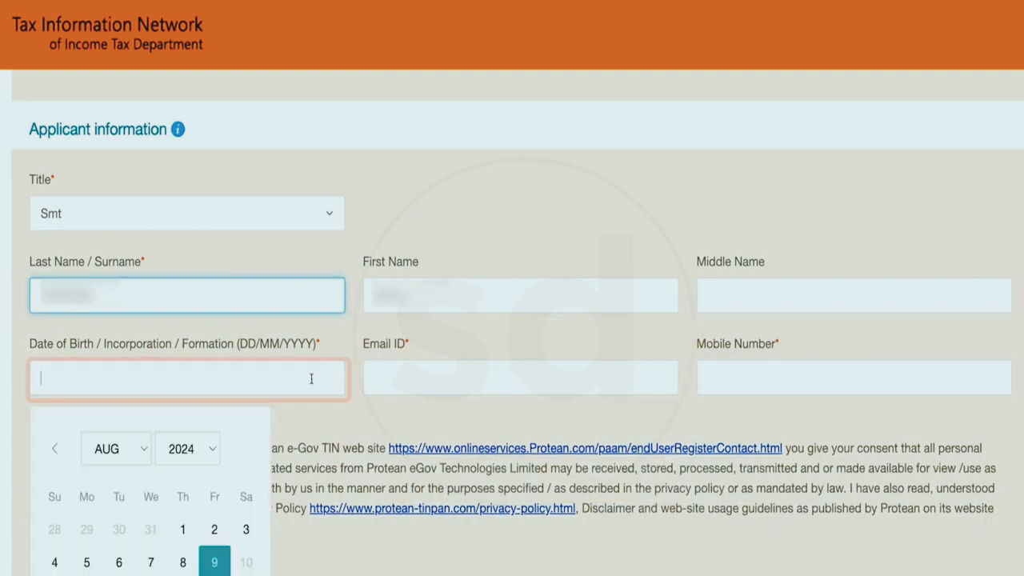
left_click(204, 454)
left_click(111, 529)
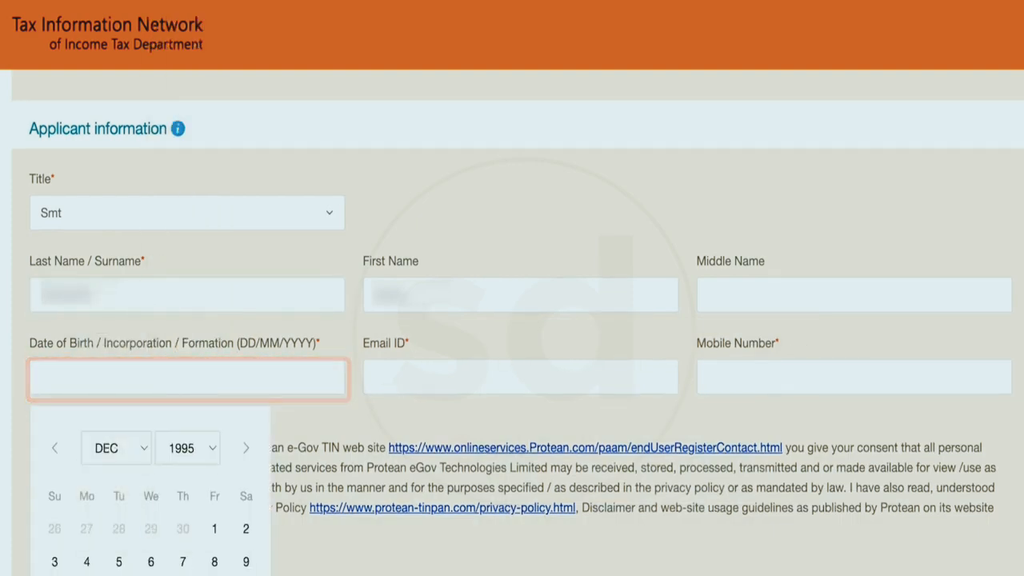
left_click(54, 575)
Enter the applicant's e-mail address, accept consent and reCAPTCHA, and submit for a token.
left_click(517, 385)
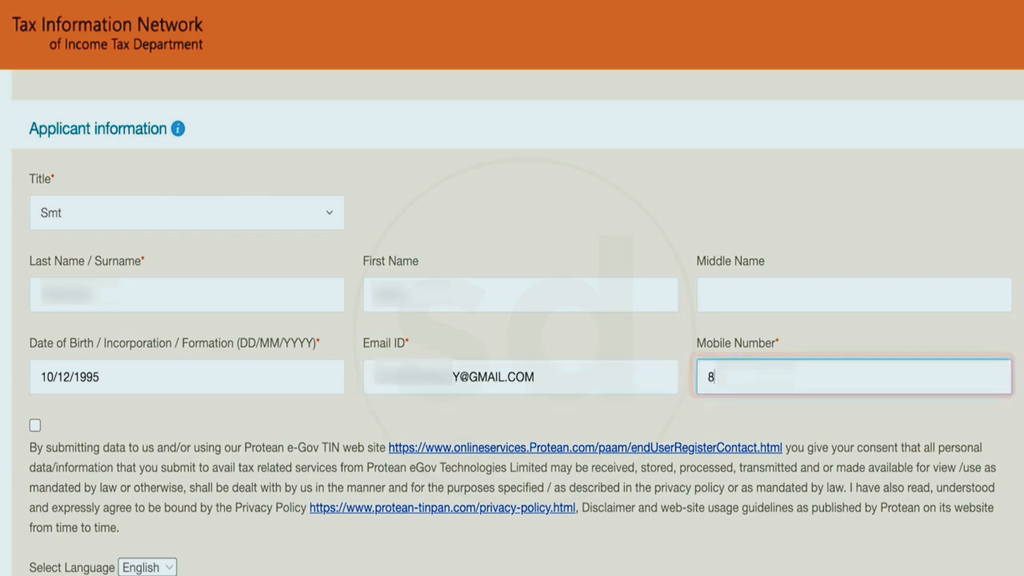
type("3********")
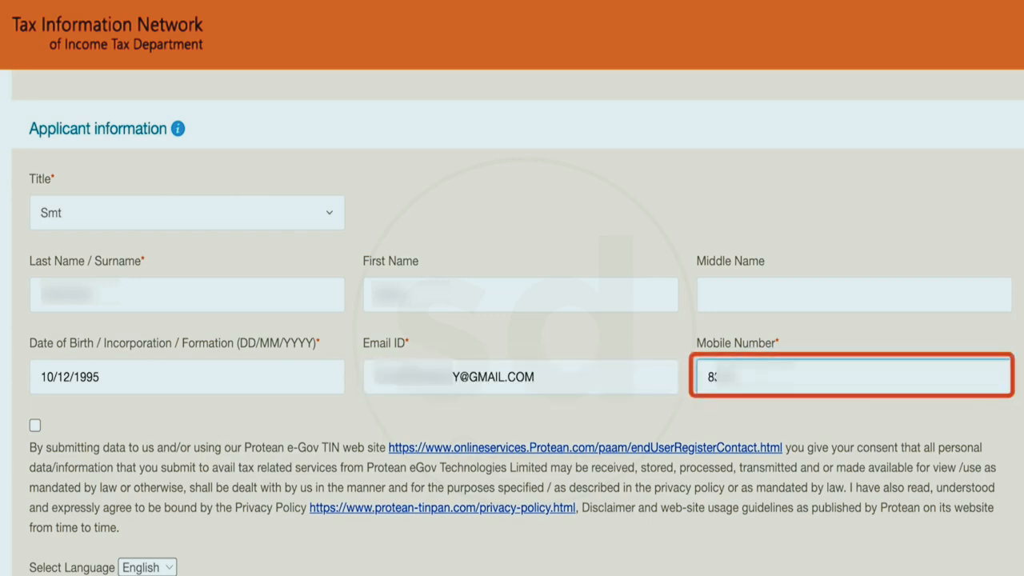
left_click(34, 424)
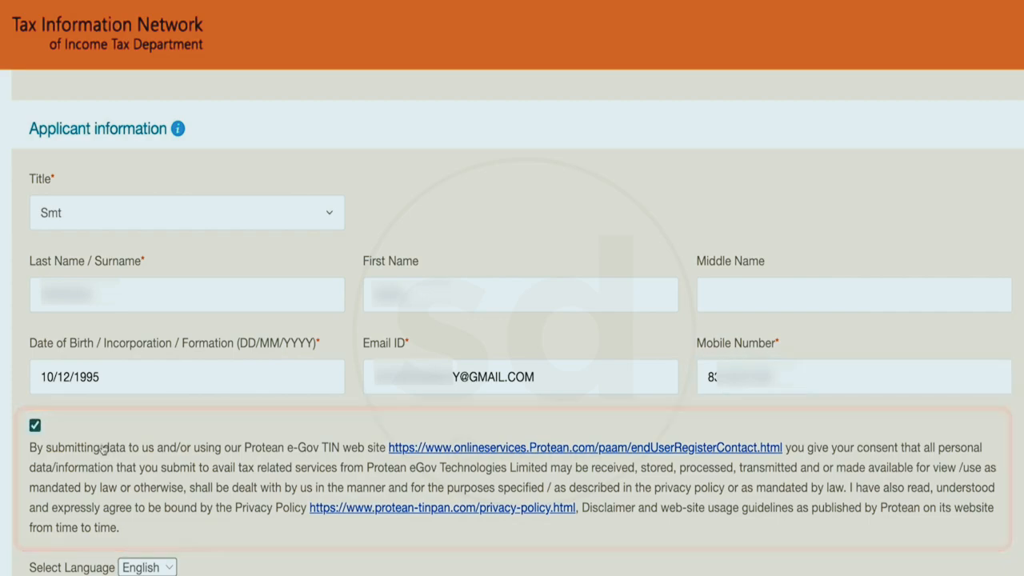
scroll(201, 554, "down", 1)
scroll(22, 353, "down", 4)
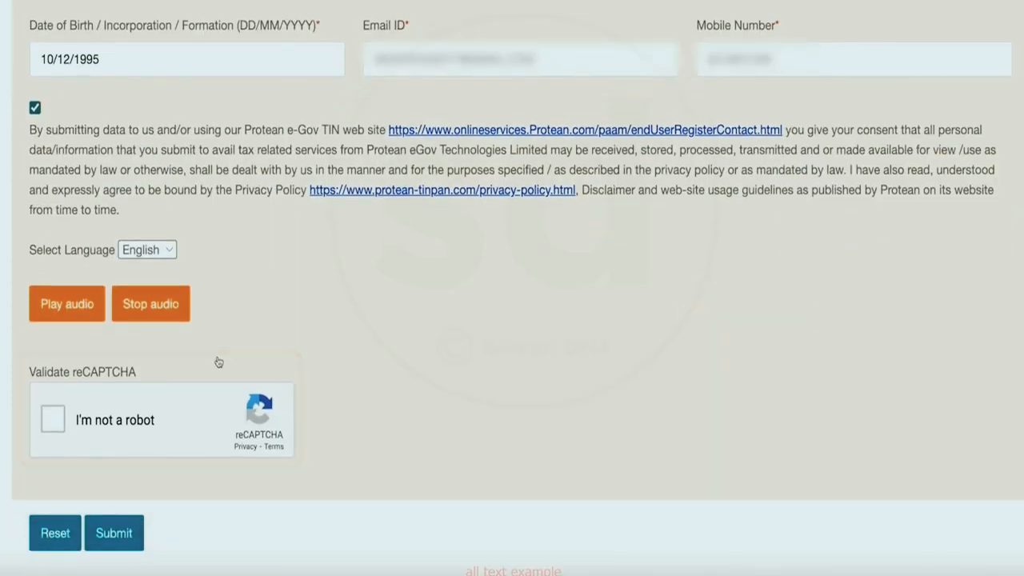
left_click(54, 420)
scroll(217, 441, "down", 2)
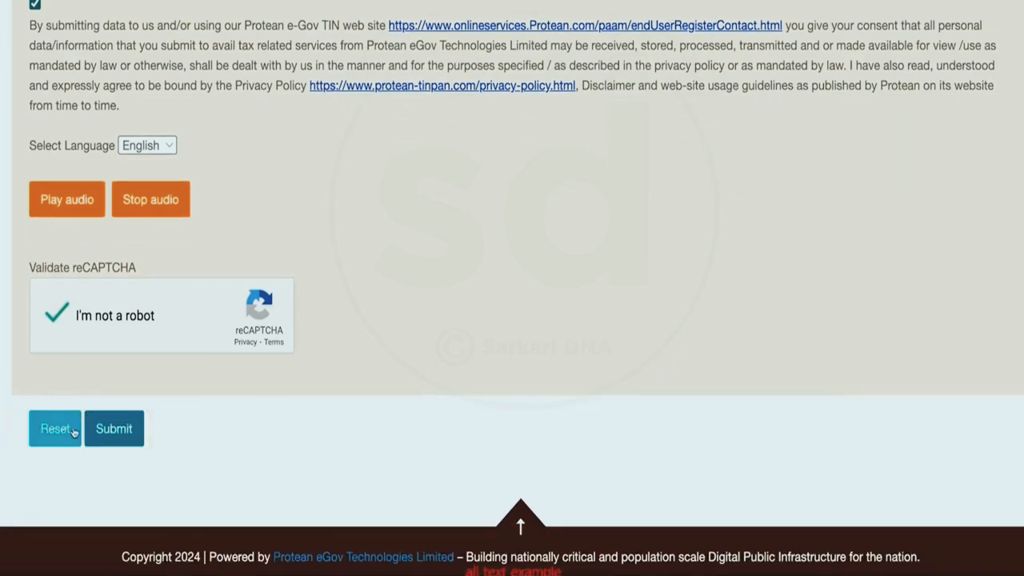
left_click(128, 439)
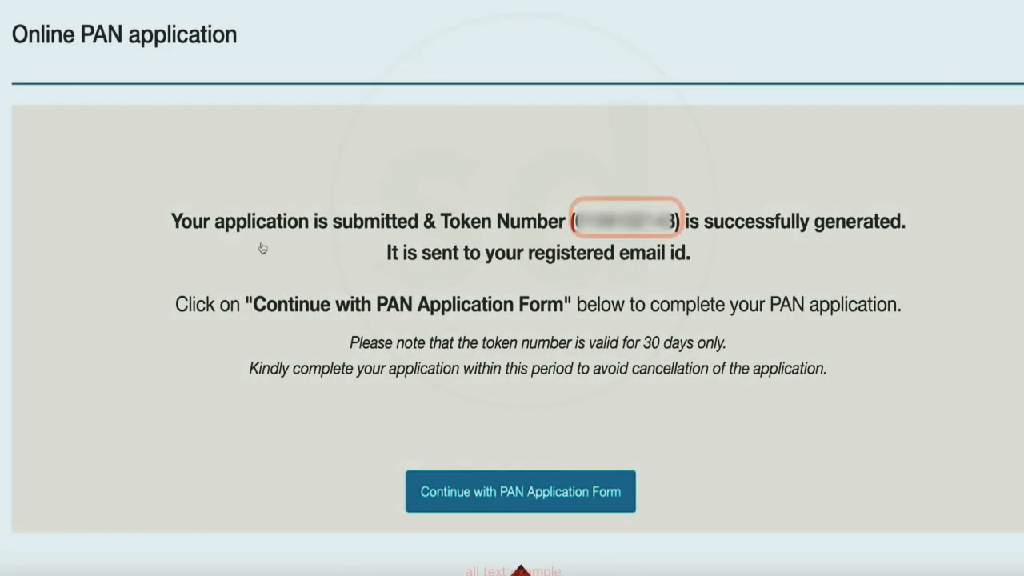
left_click_drag(167, 224, 817, 228)
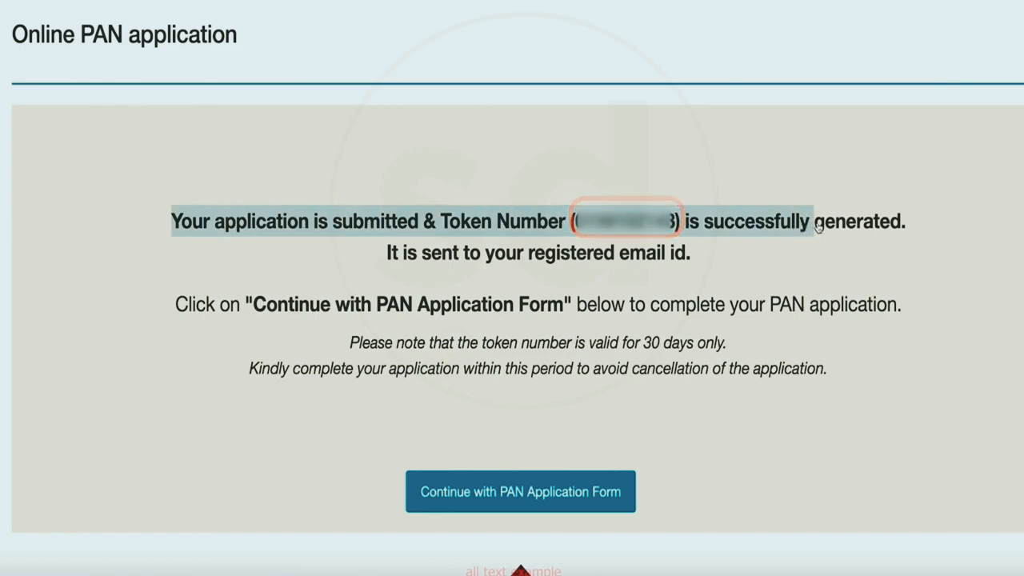
left_click(824, 250)
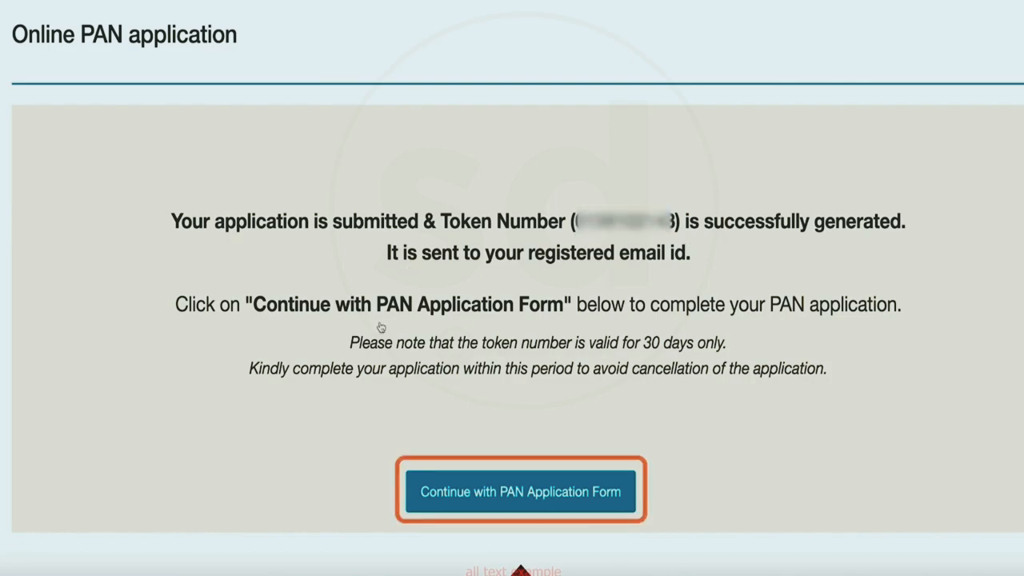
Continue to the full PAN form and select 'Submit scanned images through e-Sign'.
left_click(558, 496)
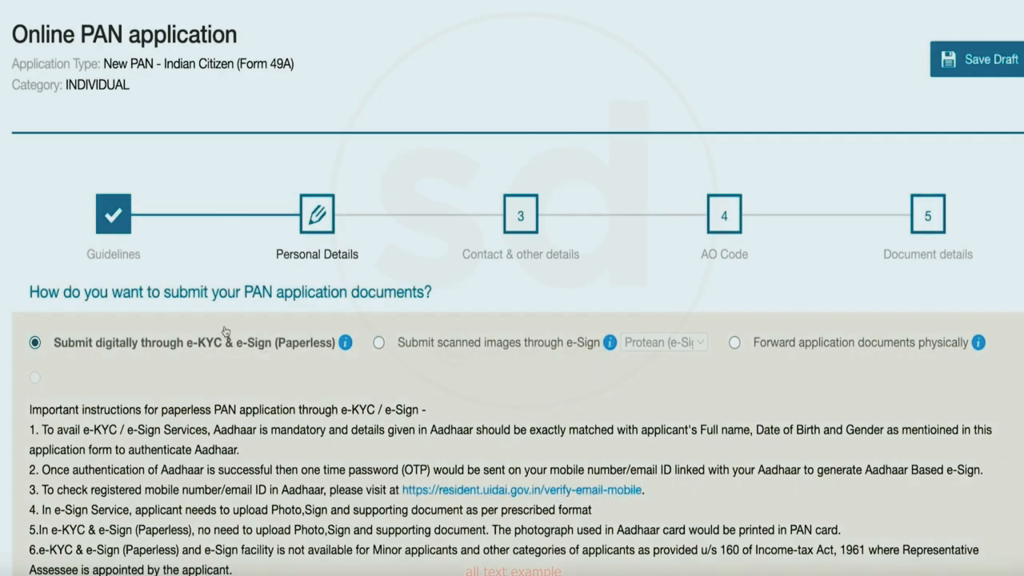
scroll(582, 322, "down", 3)
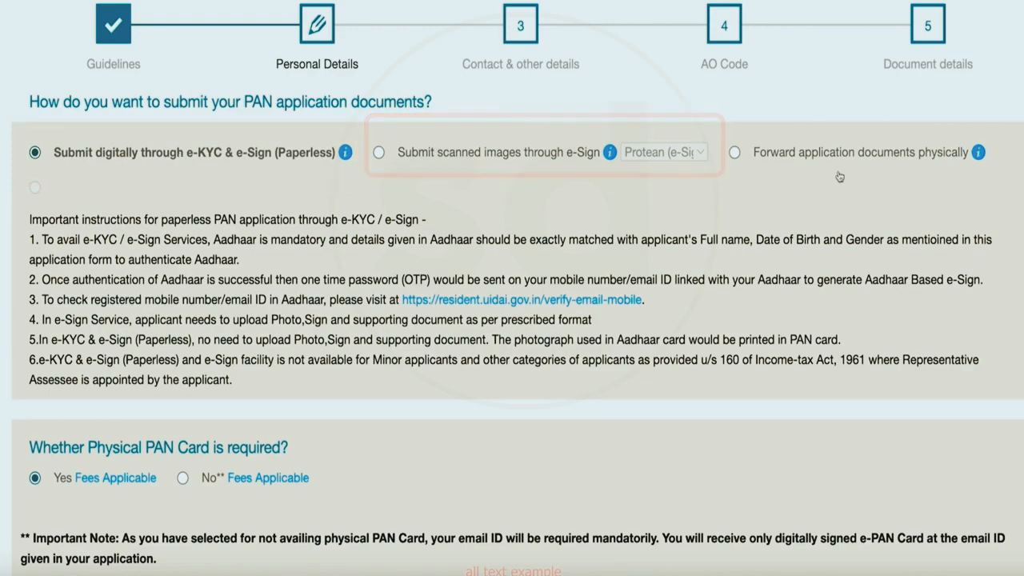
left_click(378, 153)
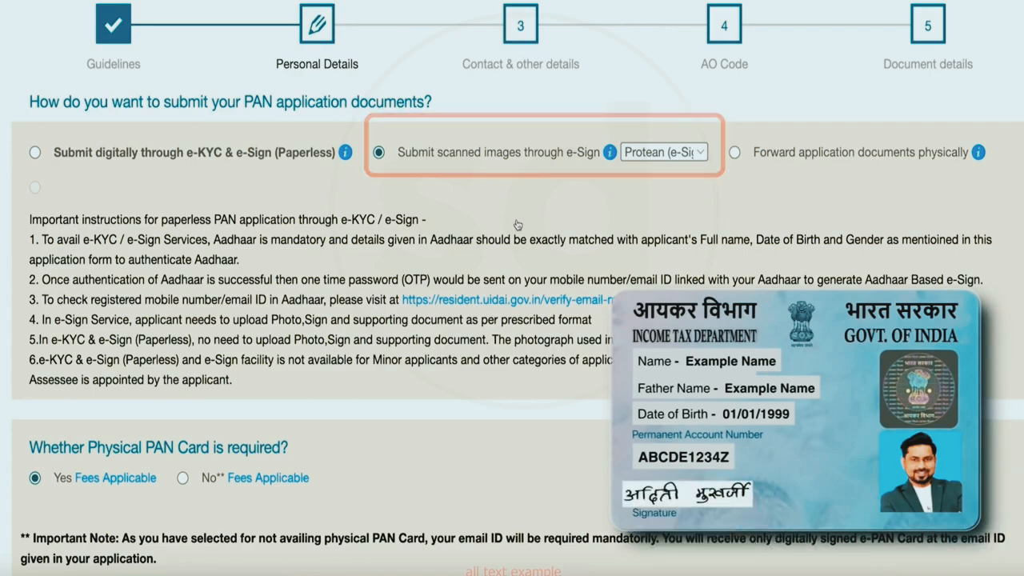
scroll(518, 225, "down", 3)
scroll(517, 224, "down", 2)
scroll(101, 201, "down", 2)
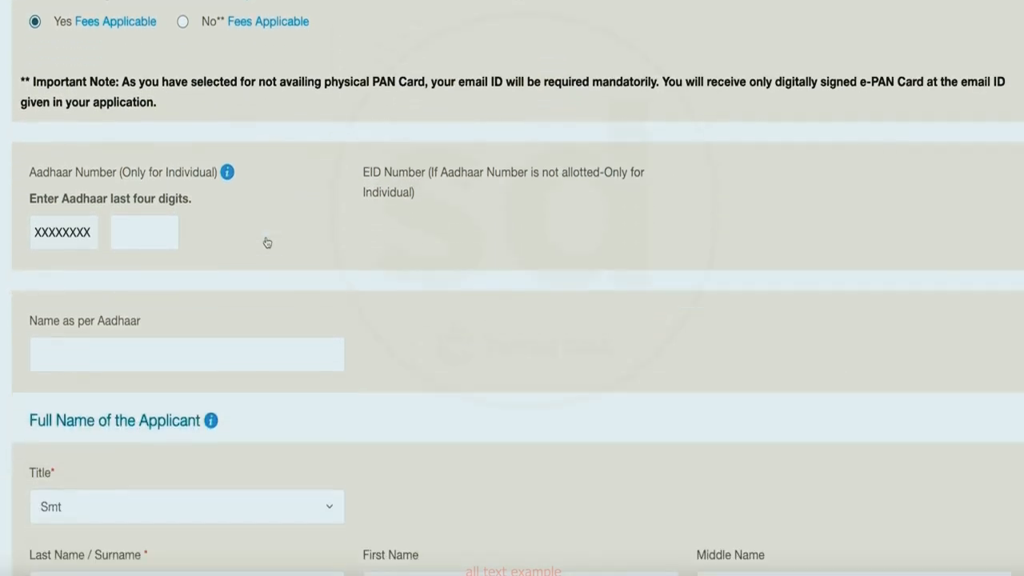
left_click(137, 226)
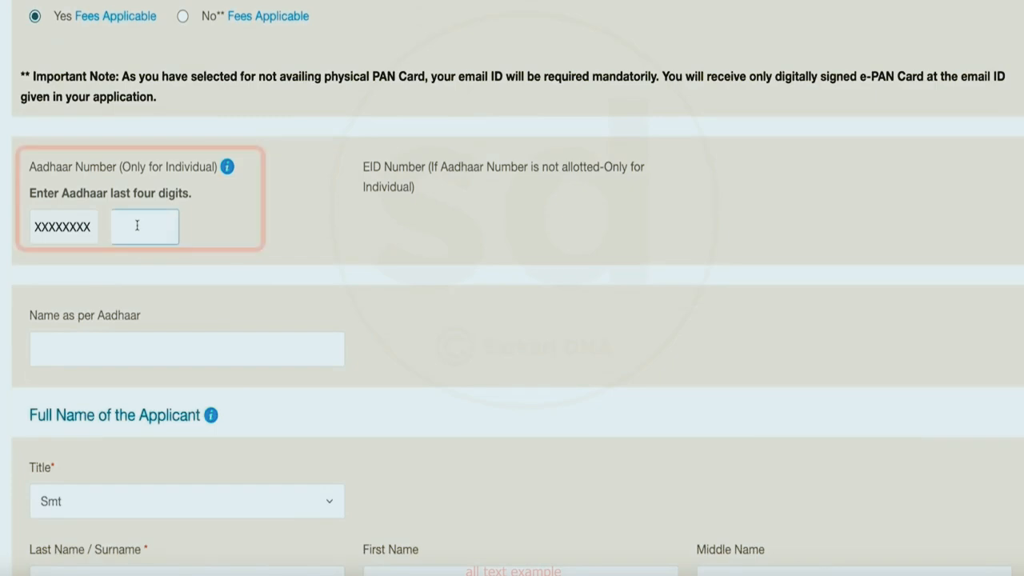
scroll(219, 192, "down", 2)
left_click(219, 192)
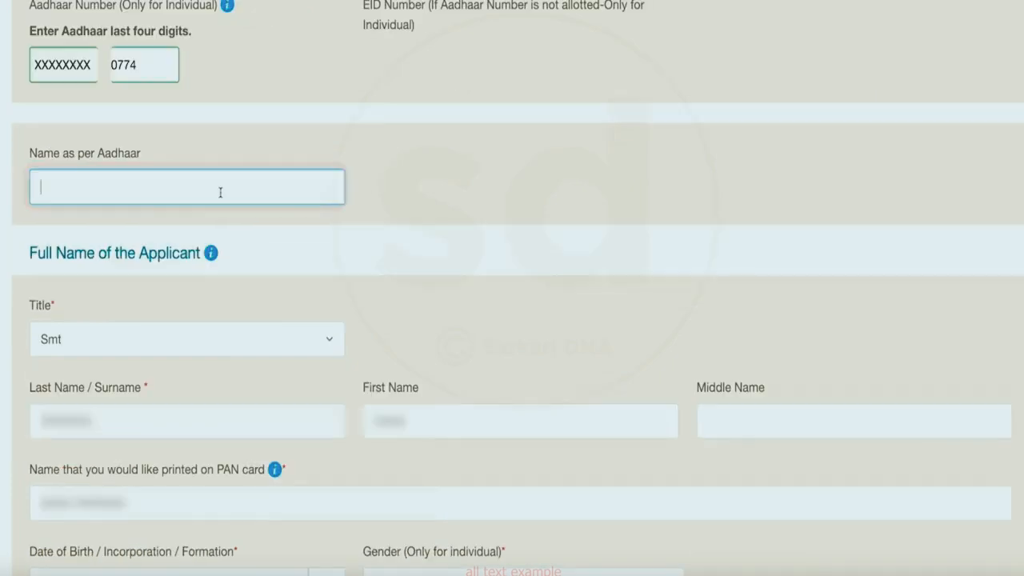
type("S")
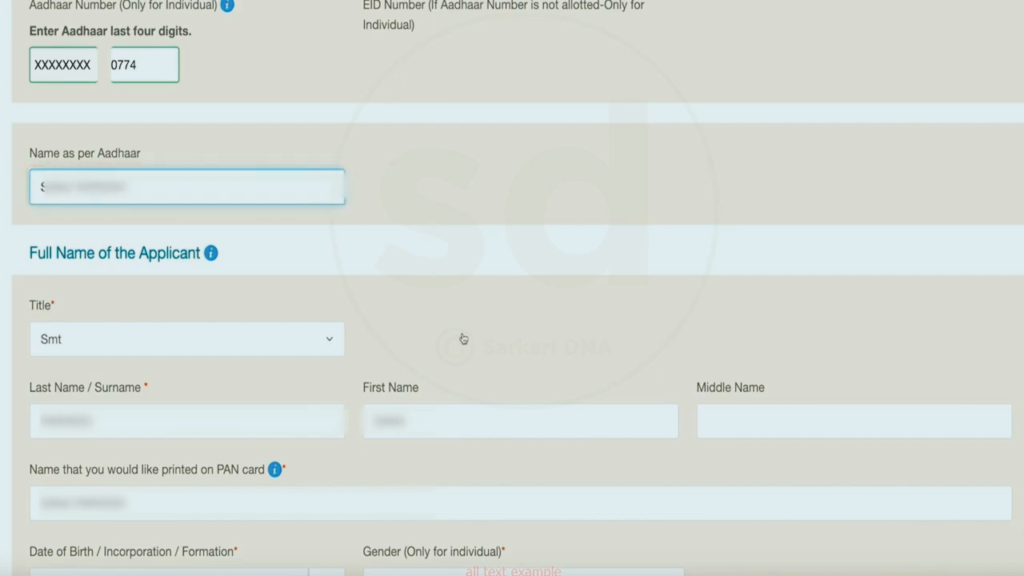
scroll(463, 340, "down", 2)
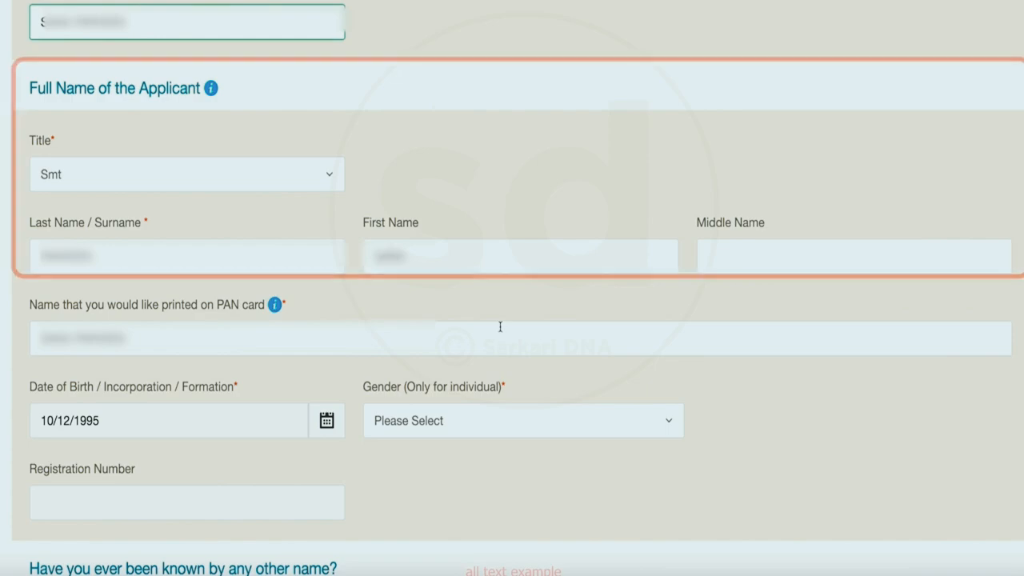
scroll(501, 327, "down", 3)
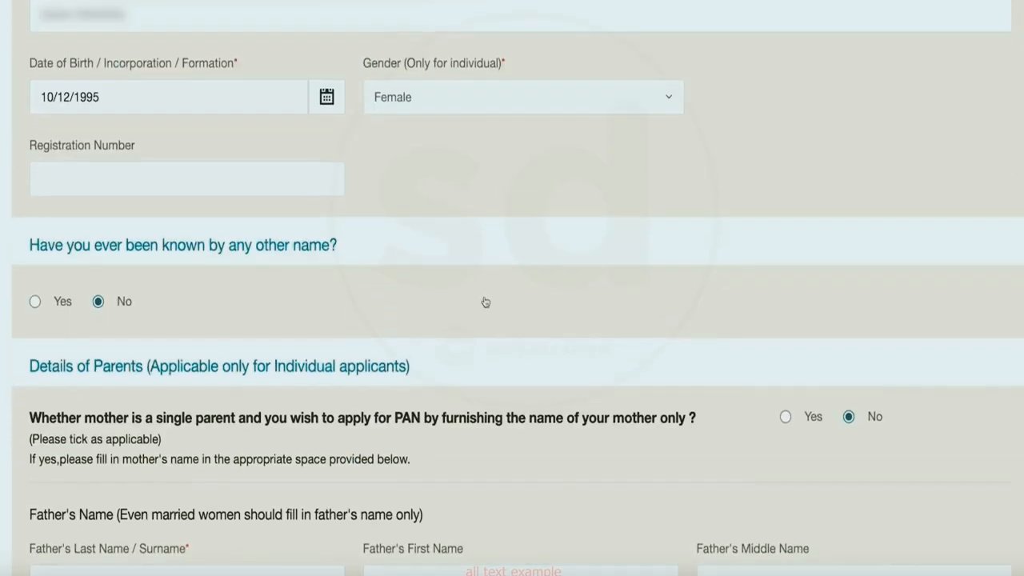
scroll(486, 301, "down", 1)
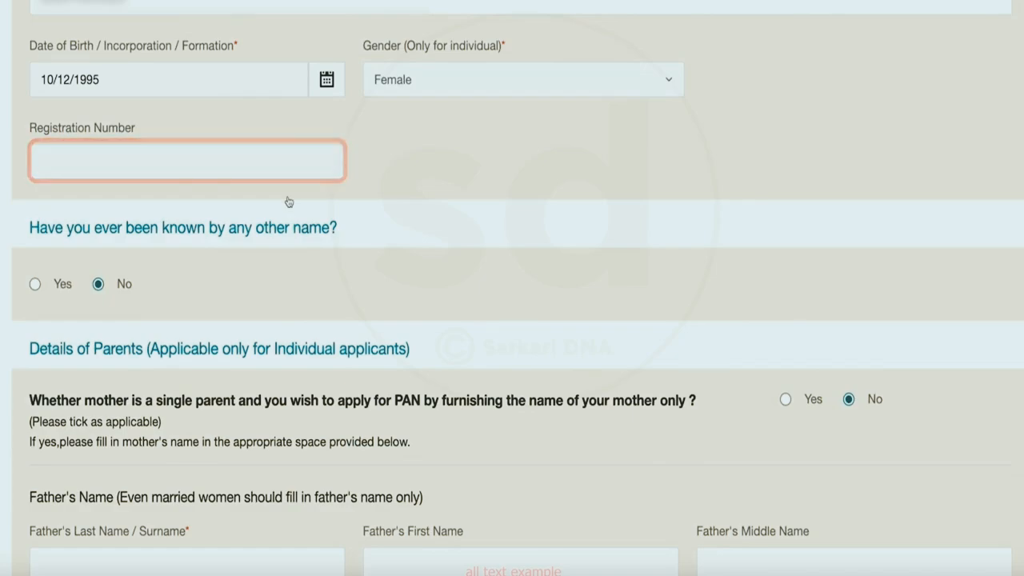
scroll(288, 202, "down", 3)
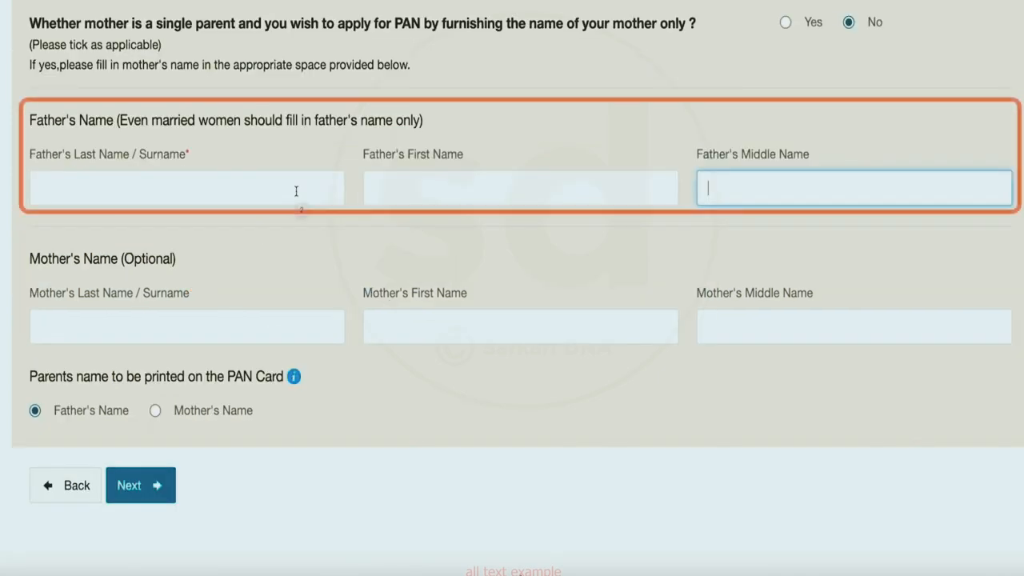
Enter the father's names and advance to the Contact & other details step.
left_click(462, 192)
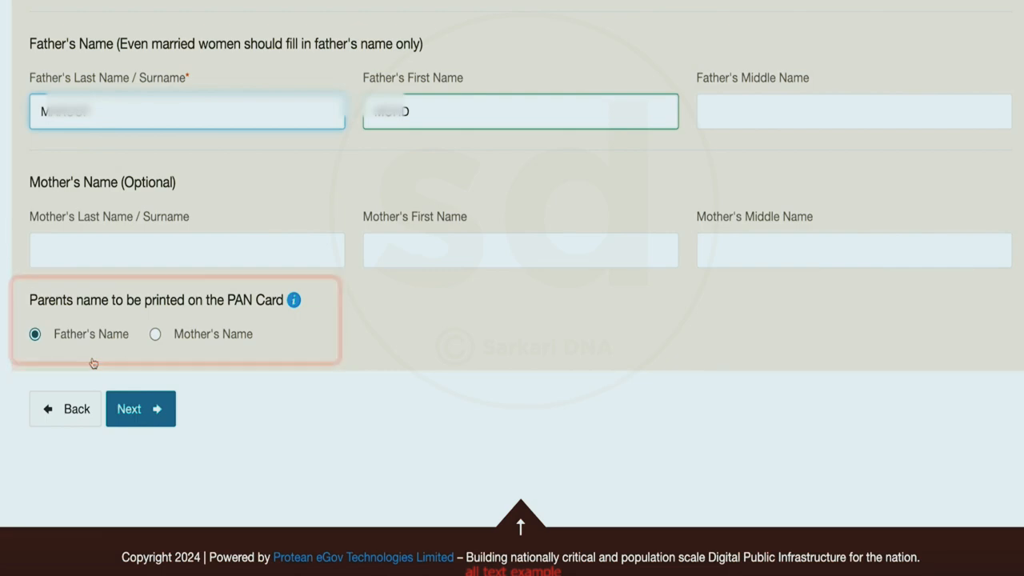
left_click(142, 413)
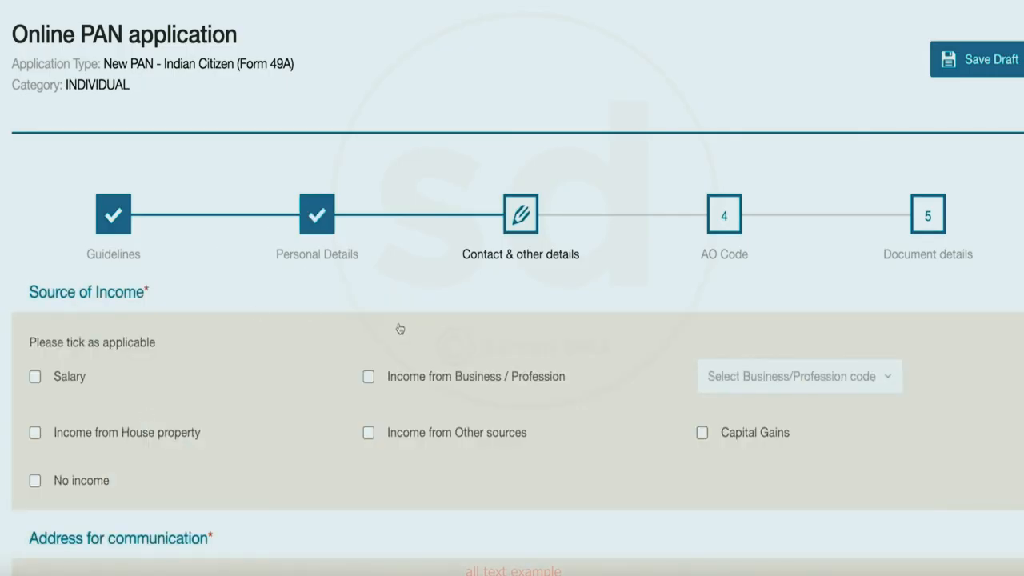
Declare that the applicant has No income.
scroll(400, 329, "down", 3)
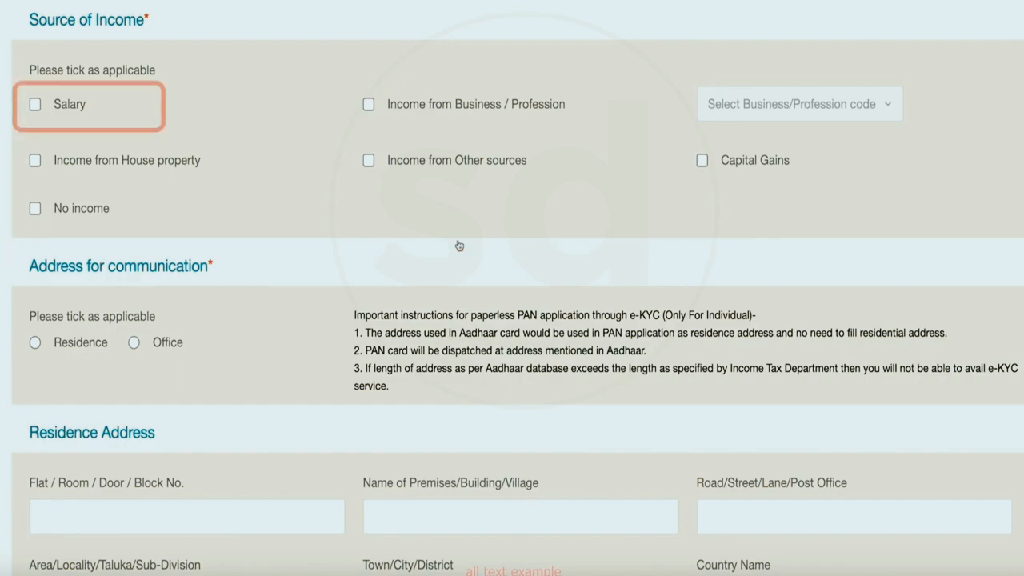
scroll(420, 314, "down", 2)
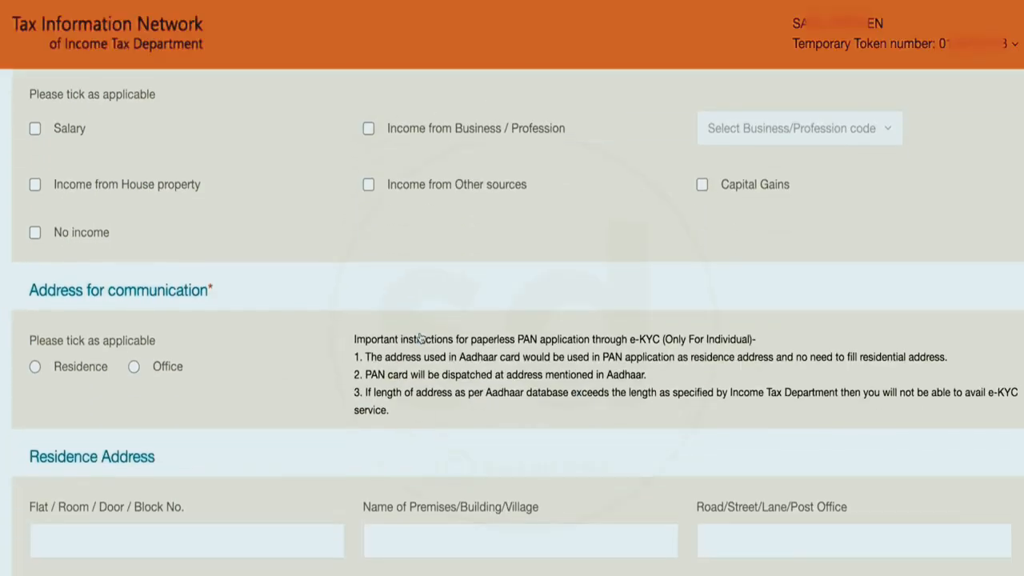
left_click(34, 234)
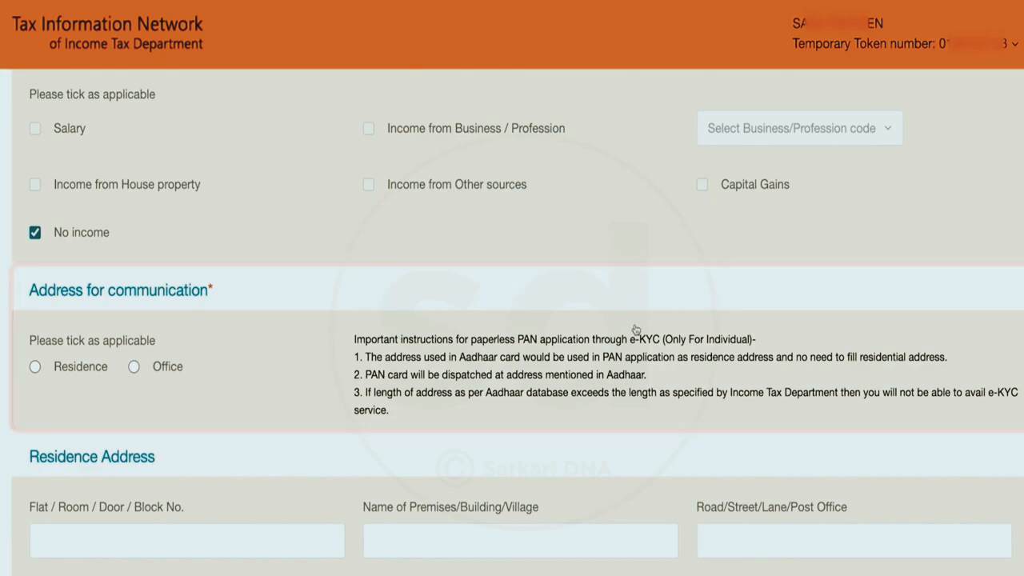
Fill in the residence address: flat, building, road and area fields.
scroll(636, 330, "down", 4)
left_click(313, 258)
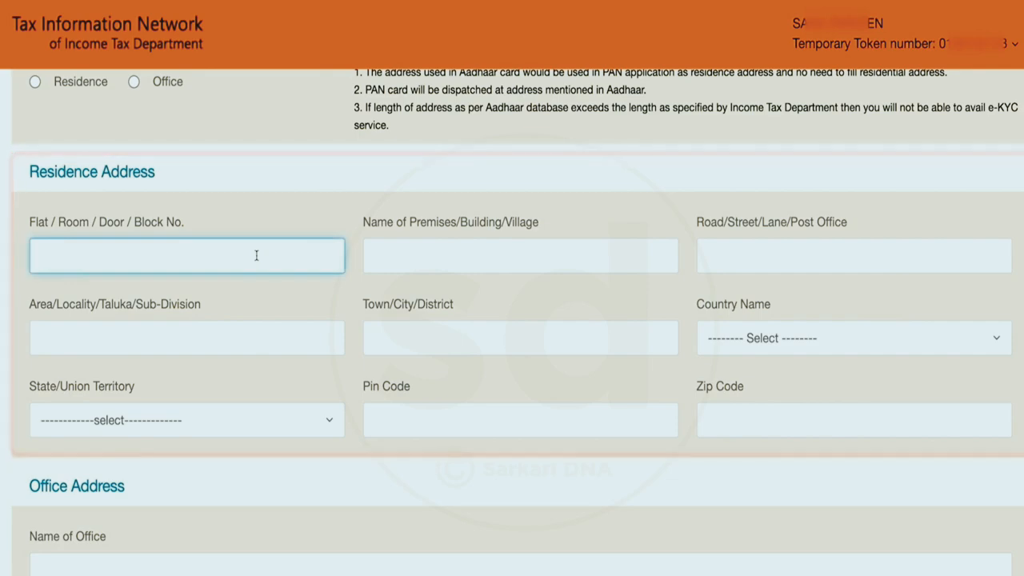
type("0")
left_click(493, 256)
type("T")
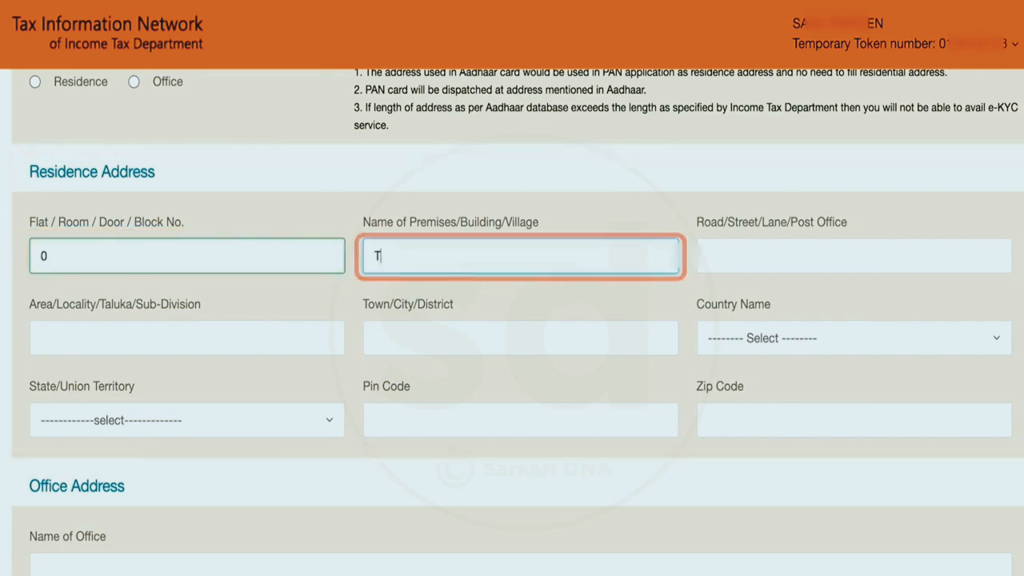
type("A")
left_click(828, 256)
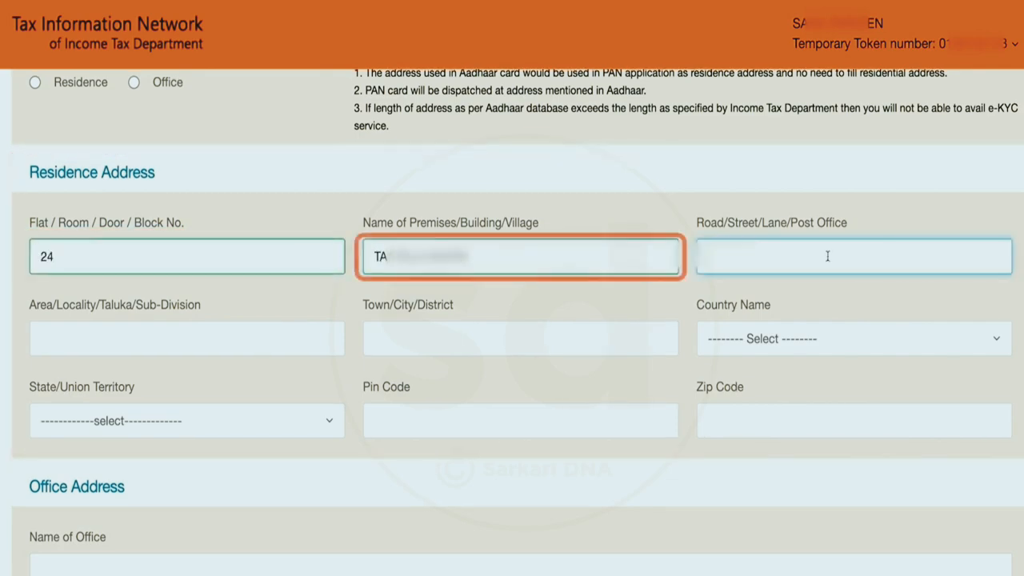
type("N")
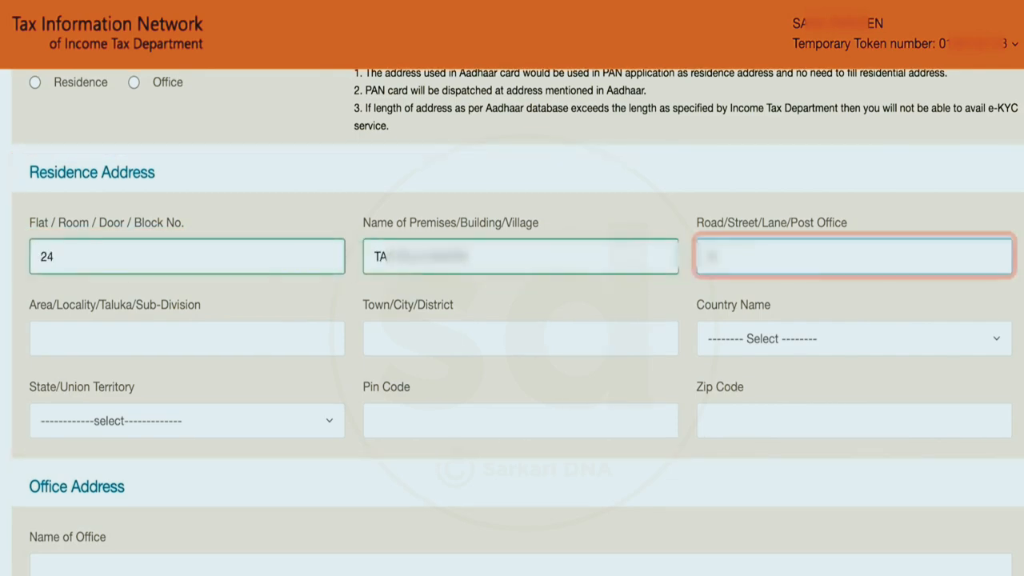
type("AGAR")
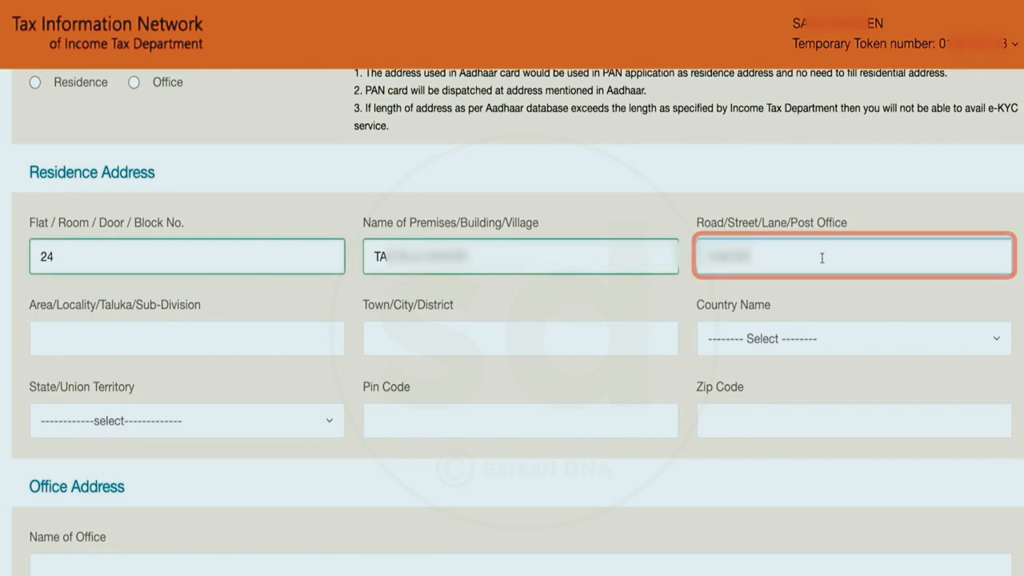
key("Tab")
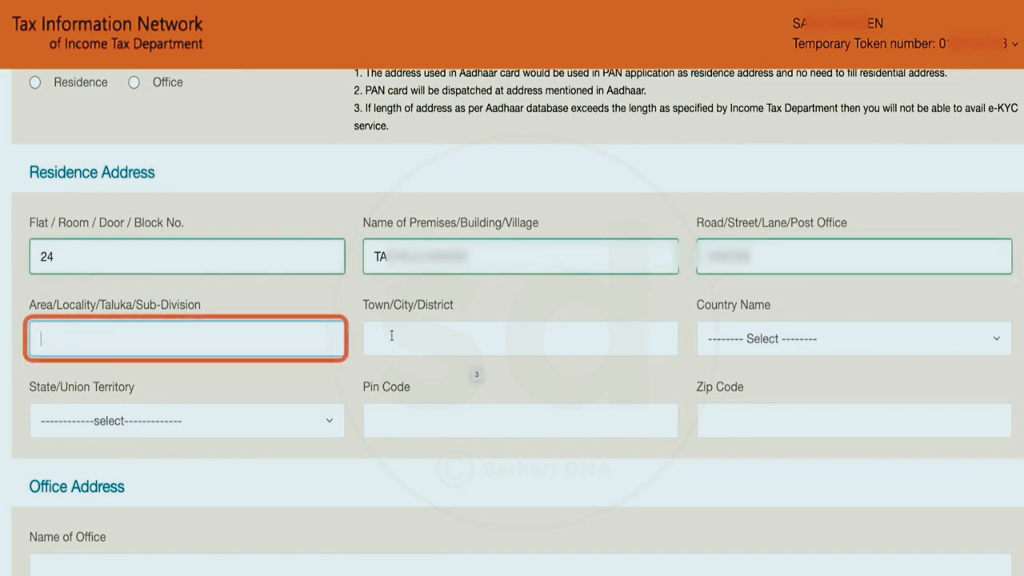
type("LUCKNOW")
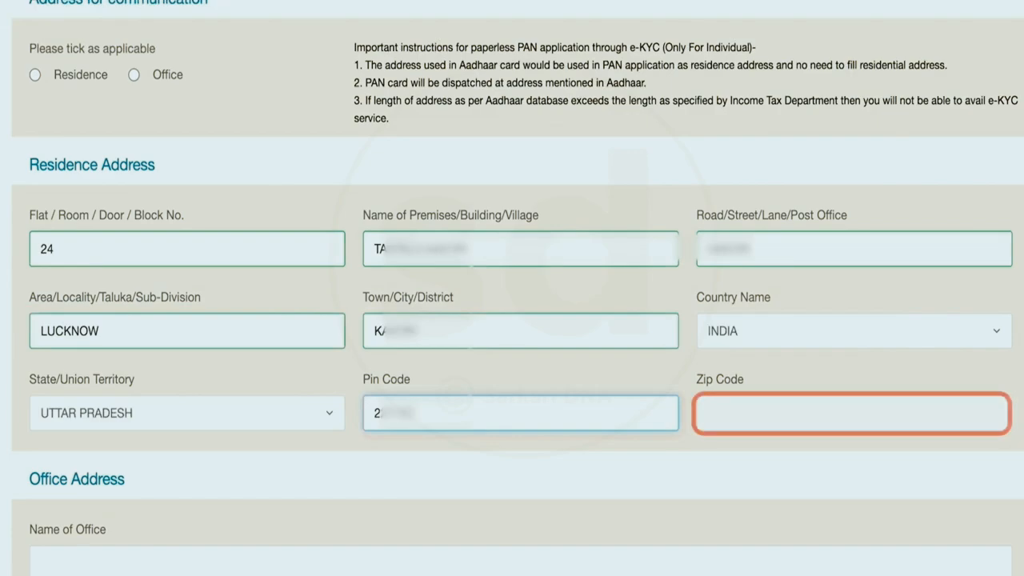
Choose country code INDIA (91) and continue to the AO Code step.
scroll(656, 389, "down", 5)
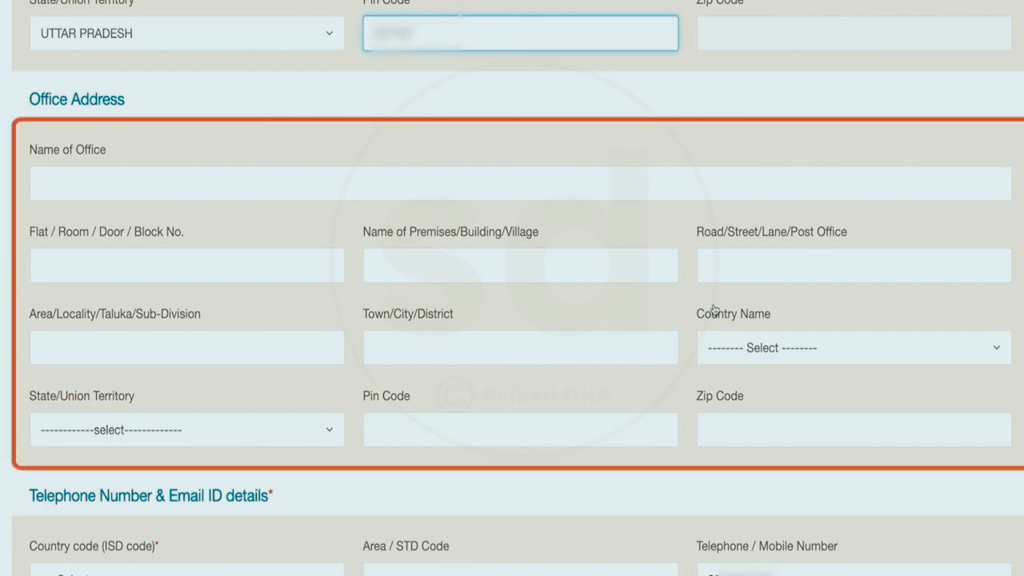
scroll(661, 388, "down", 3)
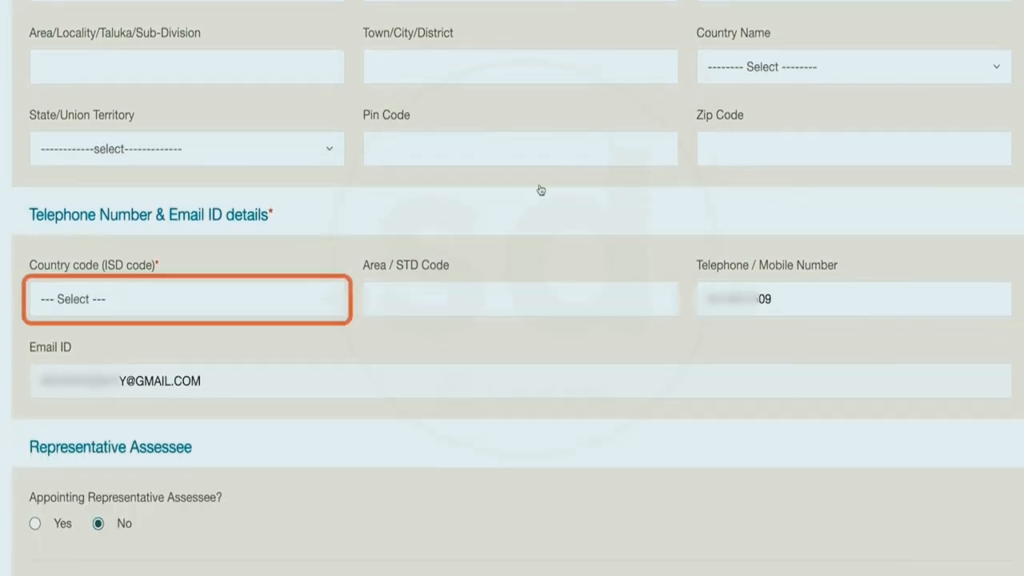
left_click(327, 305)
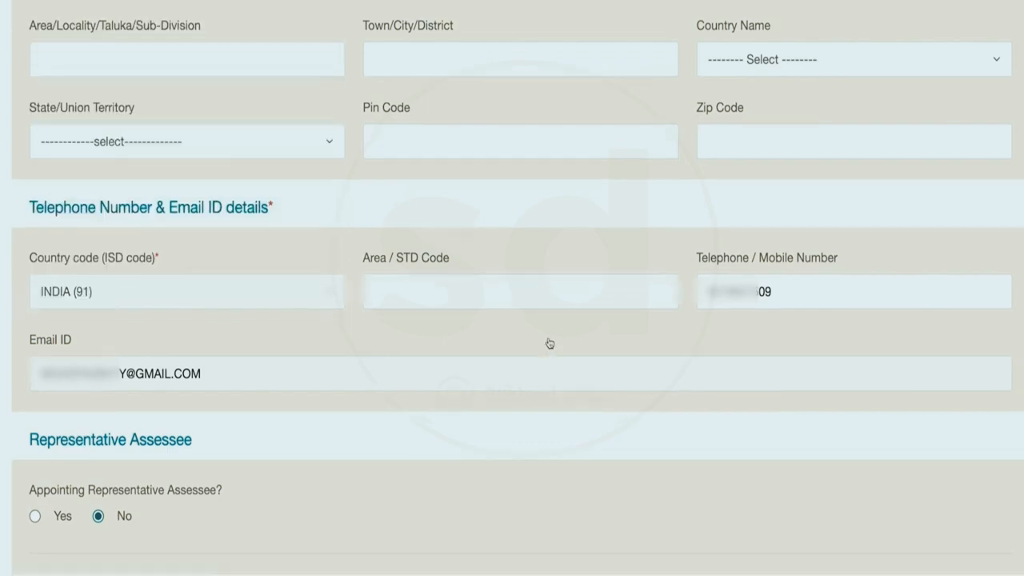
scroll(551, 345, "down", 2)
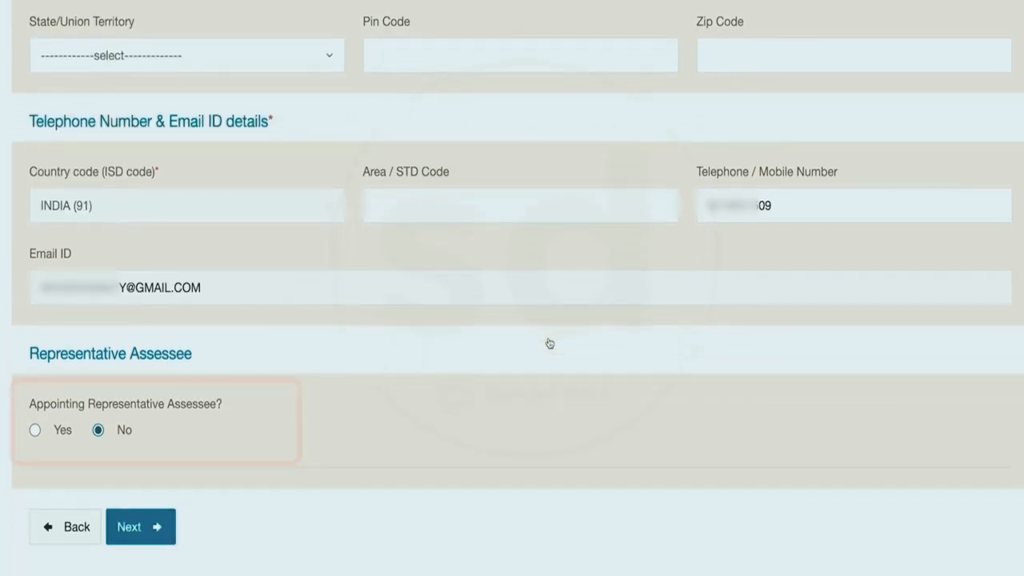
scroll(530, 353, "down", 1)
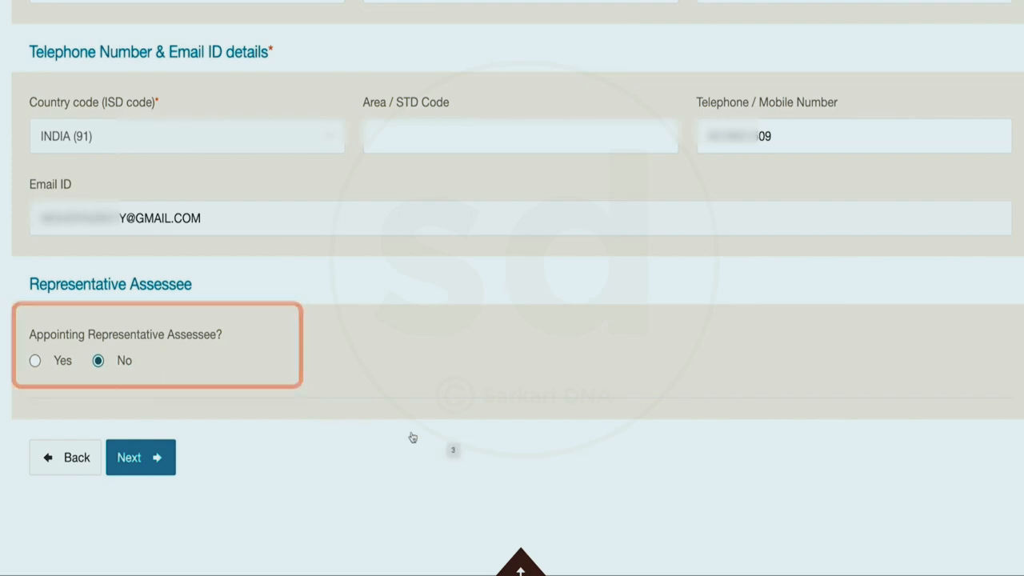
left_click(141, 457)
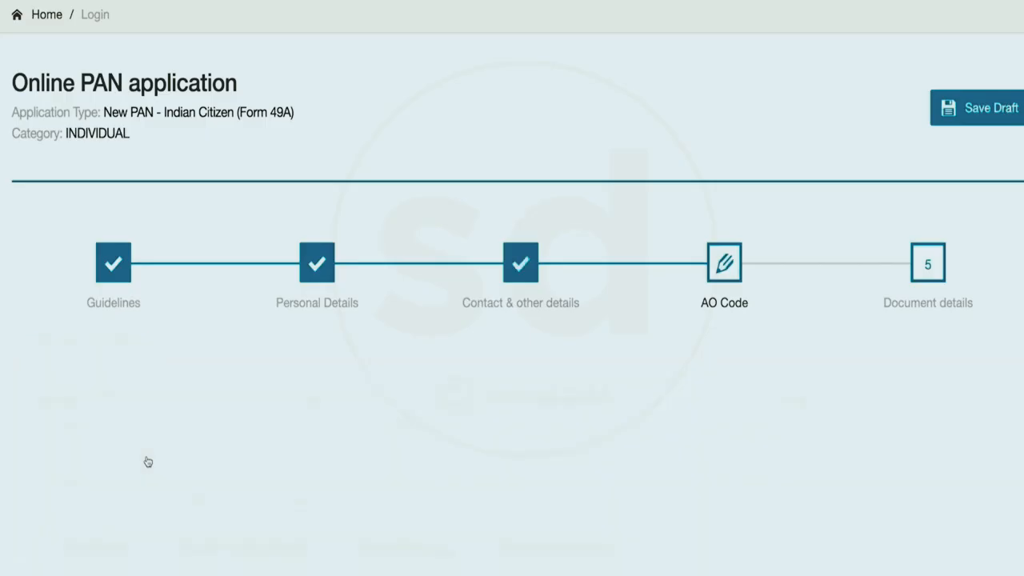
Select Indian Citizens, state UTTAR PRADESH and city LUCKNOW for the AO lookup.
scroll(162, 243, "down", 2)
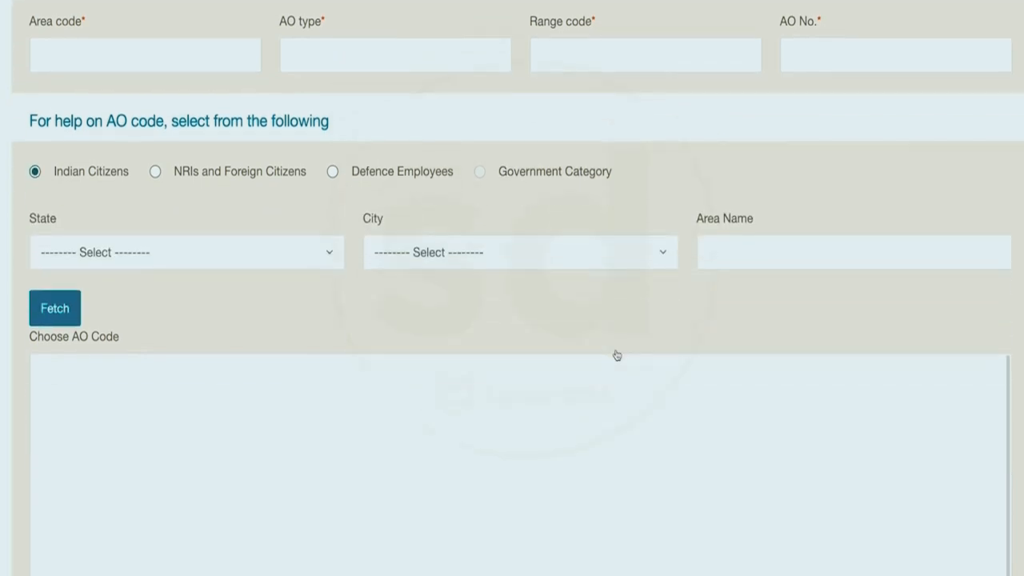
left_click(299, 254)
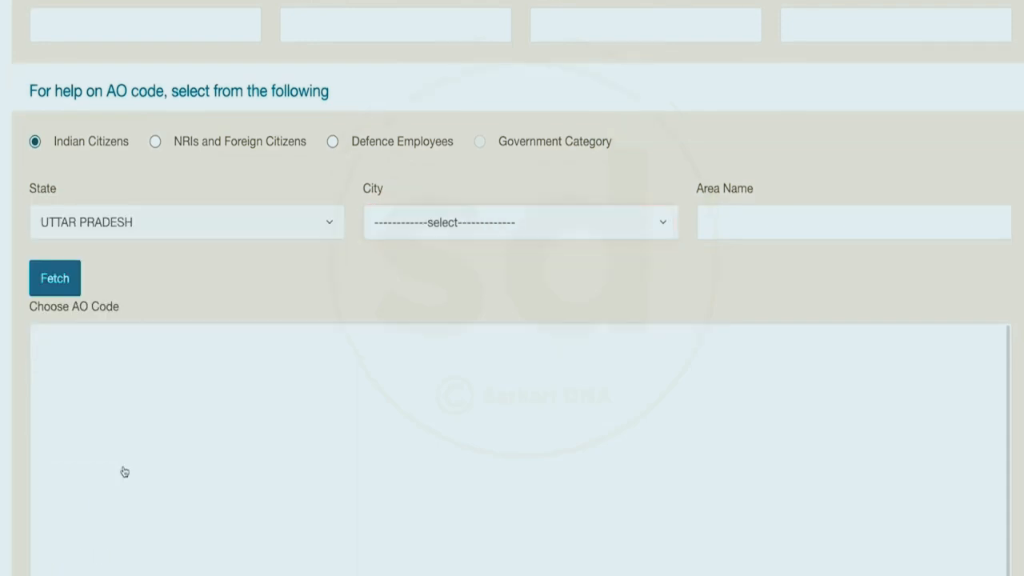
left_click(520, 229)
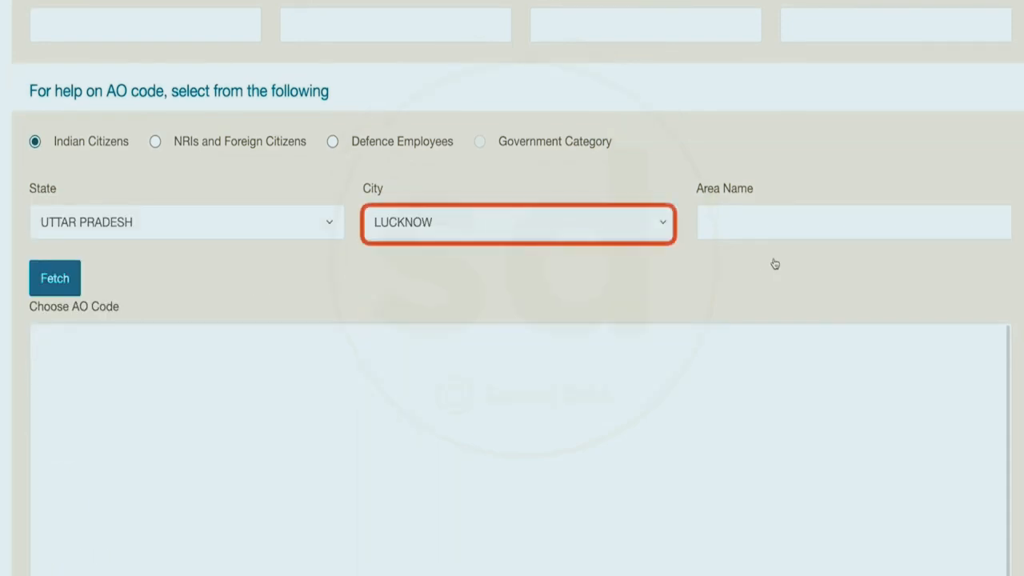
key("Tab")
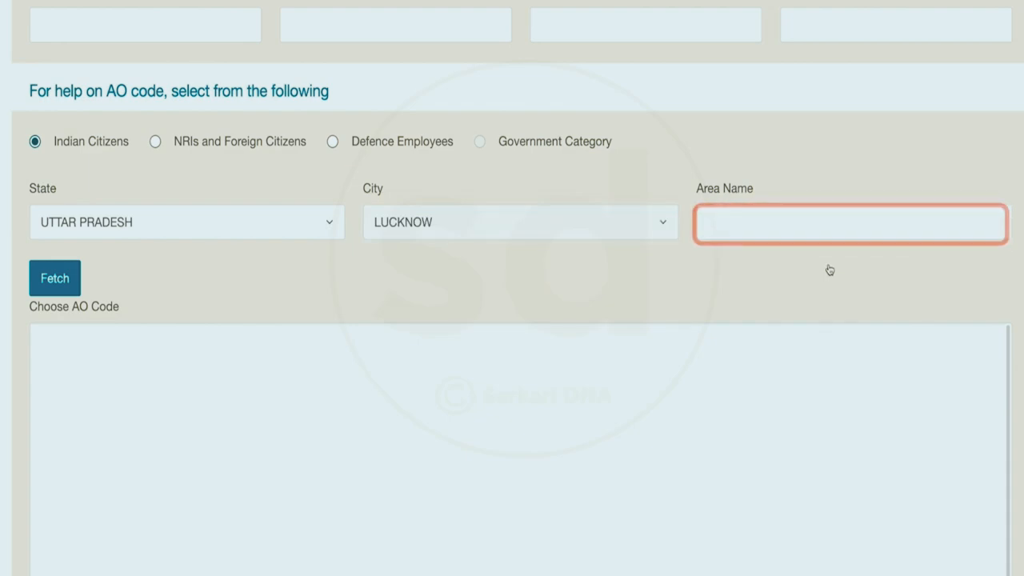
Look up LUCKNOW AO codes and save DCIT / ACIT-1, Lucknow New (LKN C 91 1).
left_click(70, 287)
scroll(540, 399, "down", 1)
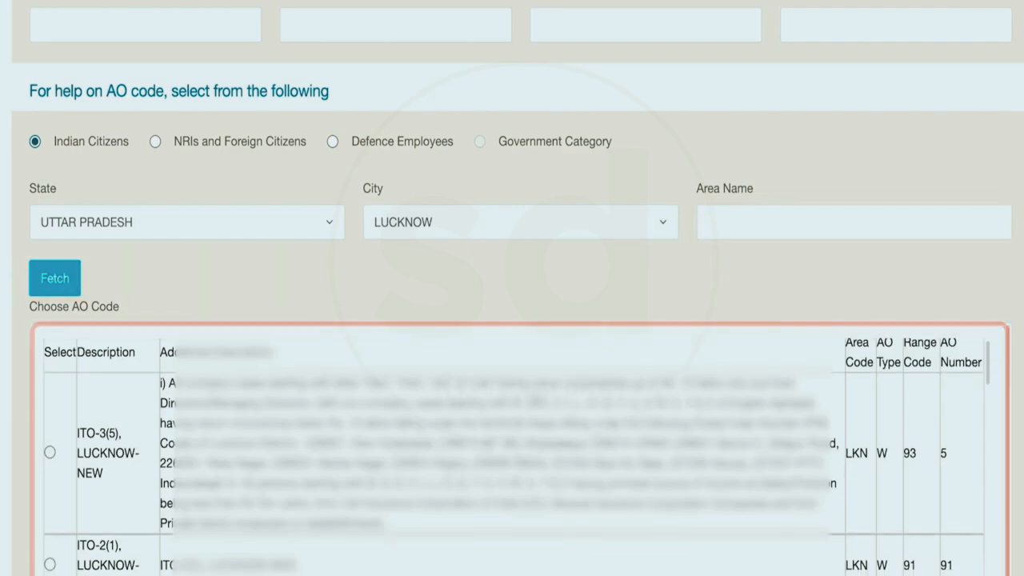
scroll(512, 448, "down", 1)
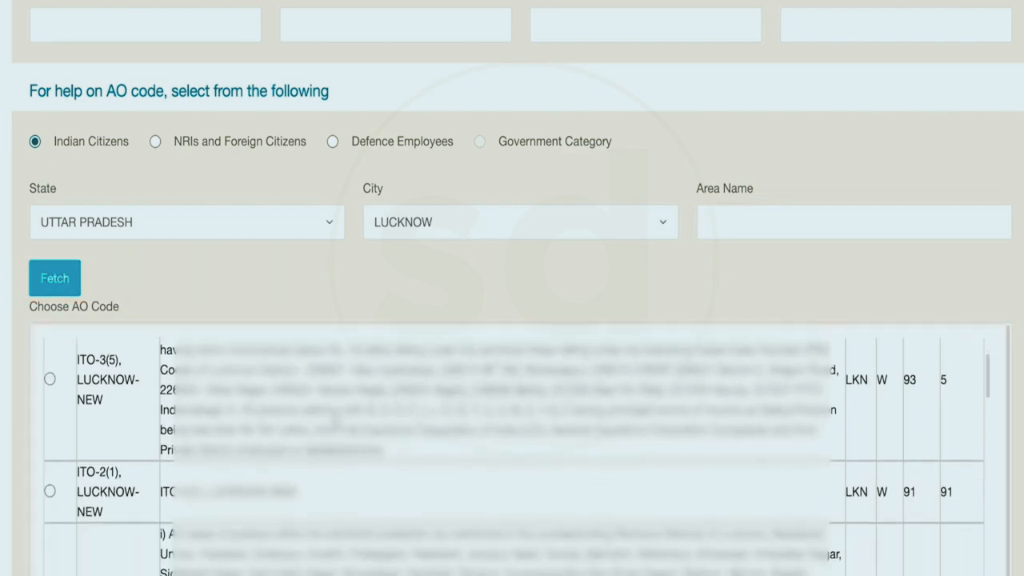
scroll(632, 458, "down", 3)
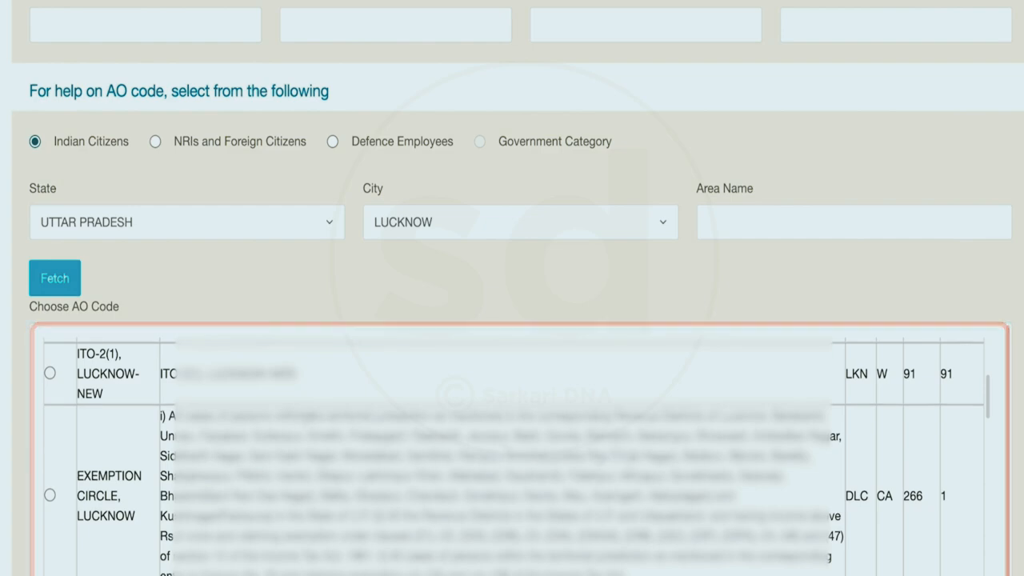
scroll(414, 504, "down", 4)
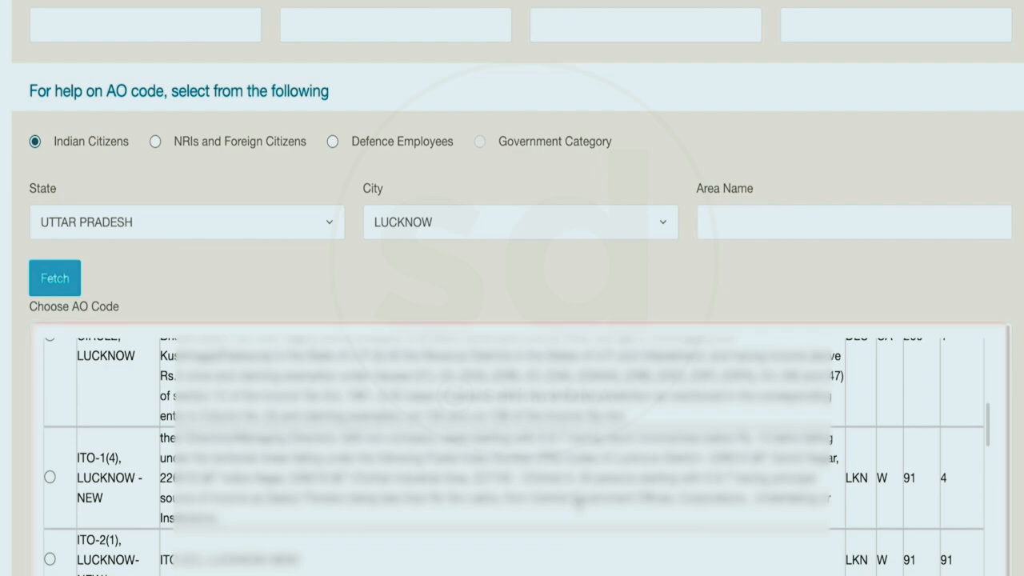
scroll(583, 515, "down", 3)
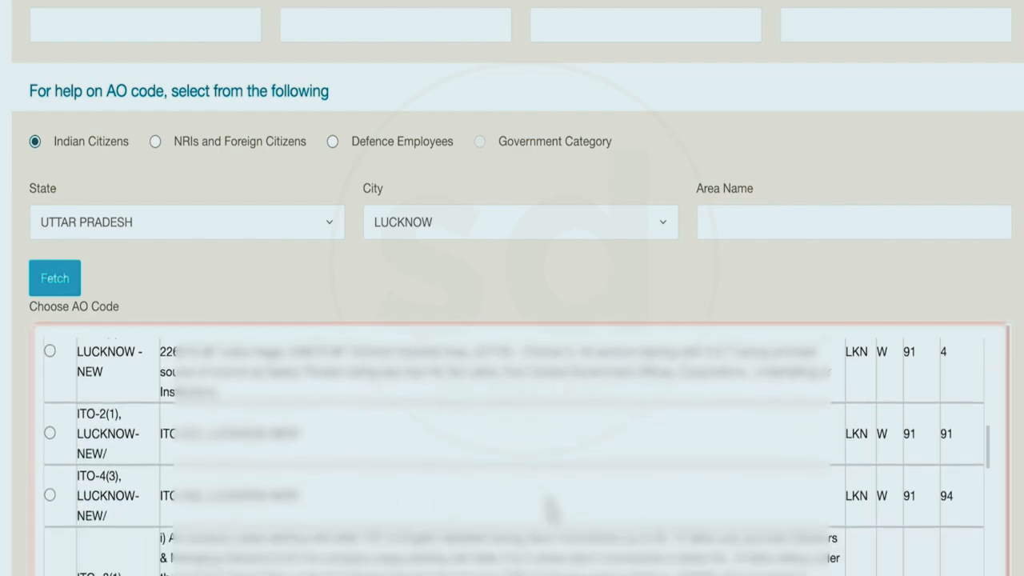
scroll(552, 509, "down", 10)
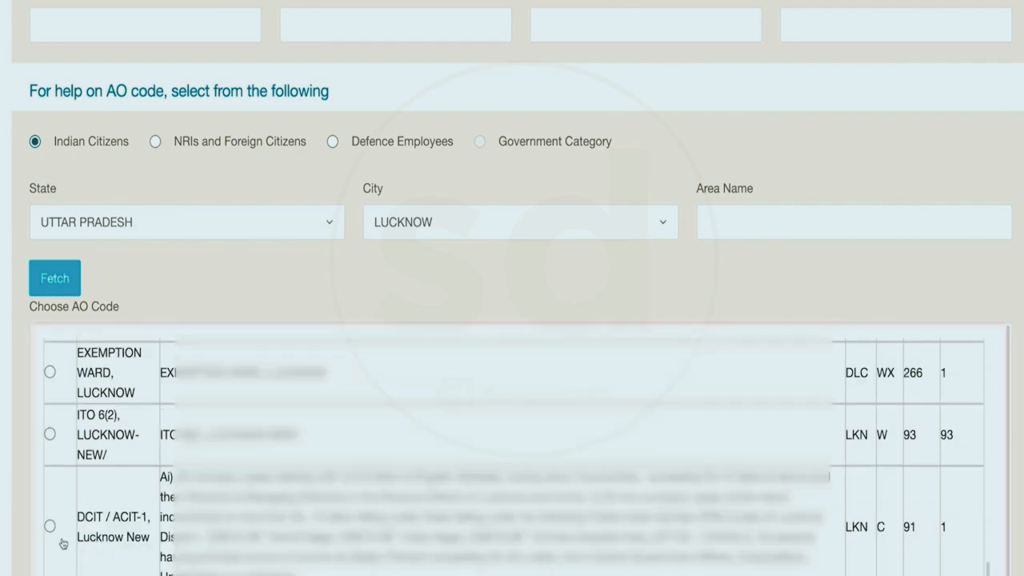
scroll(587, 308, "up", 1)
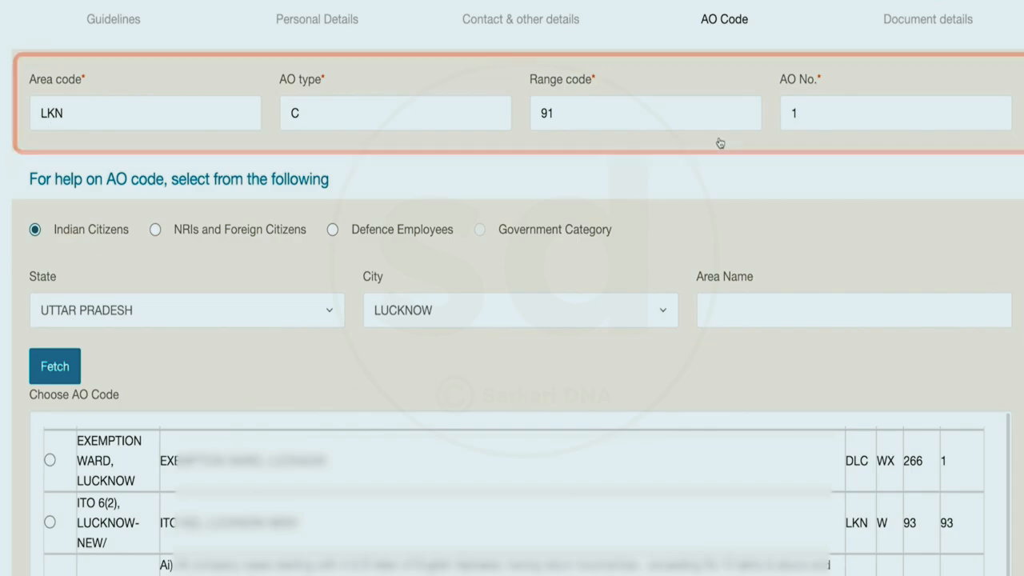
scroll(707, 338, "down", 5)
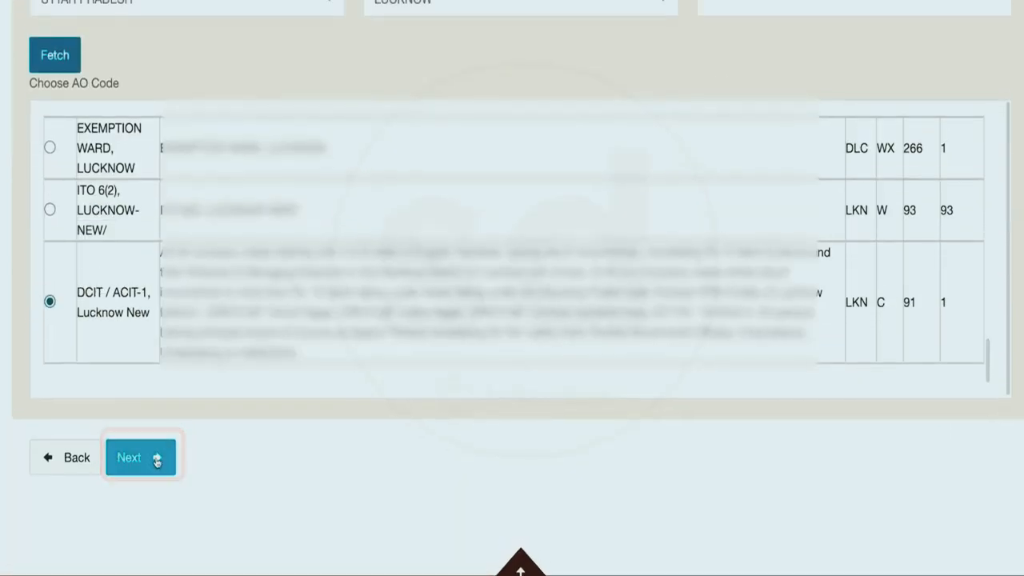
left_click(152, 469)
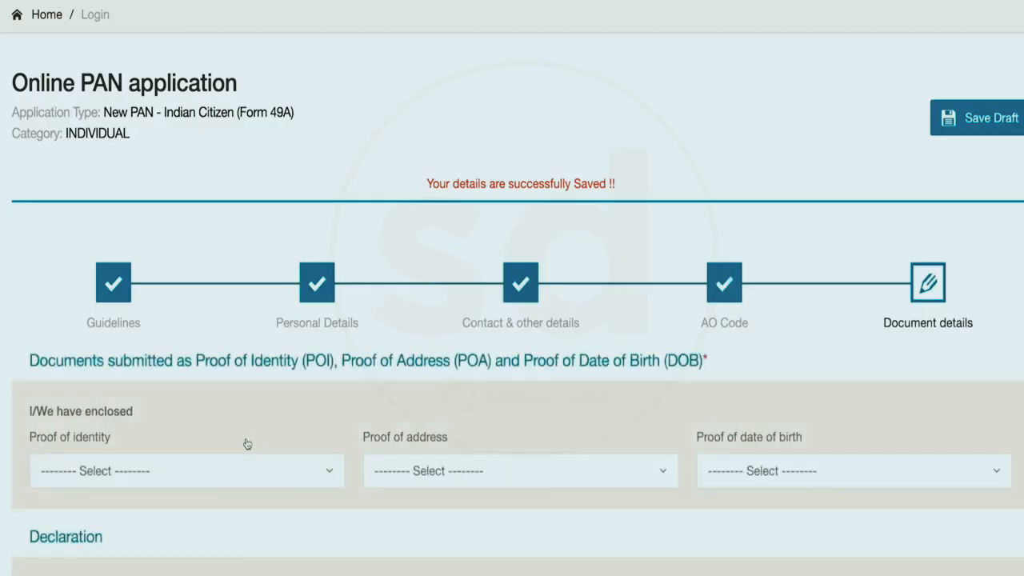
Set the proof of identity to AADHAAR Card issued by UIDAI.
scroll(629, 422, "down", 2)
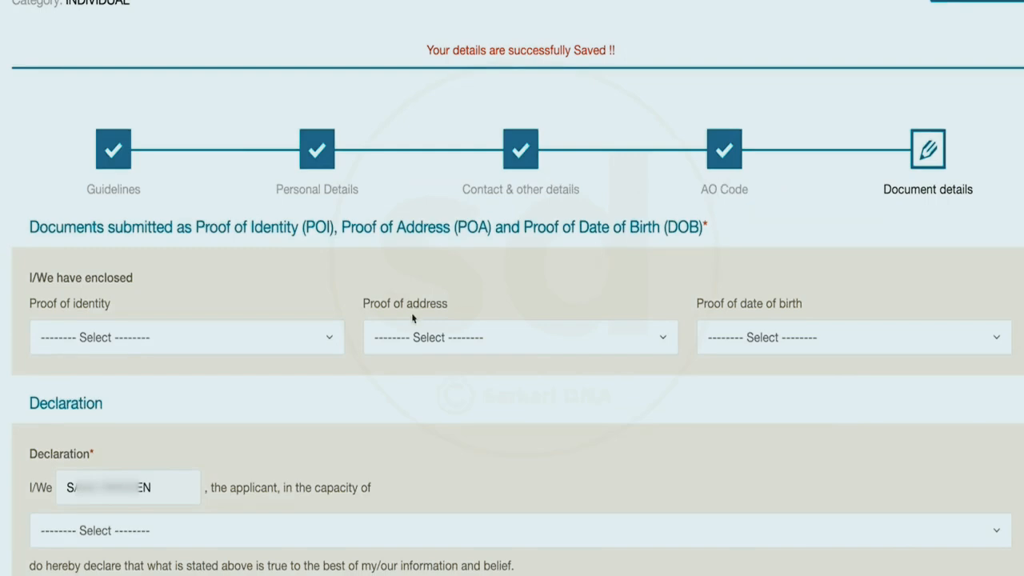
scroll(584, 328, "down", 2)
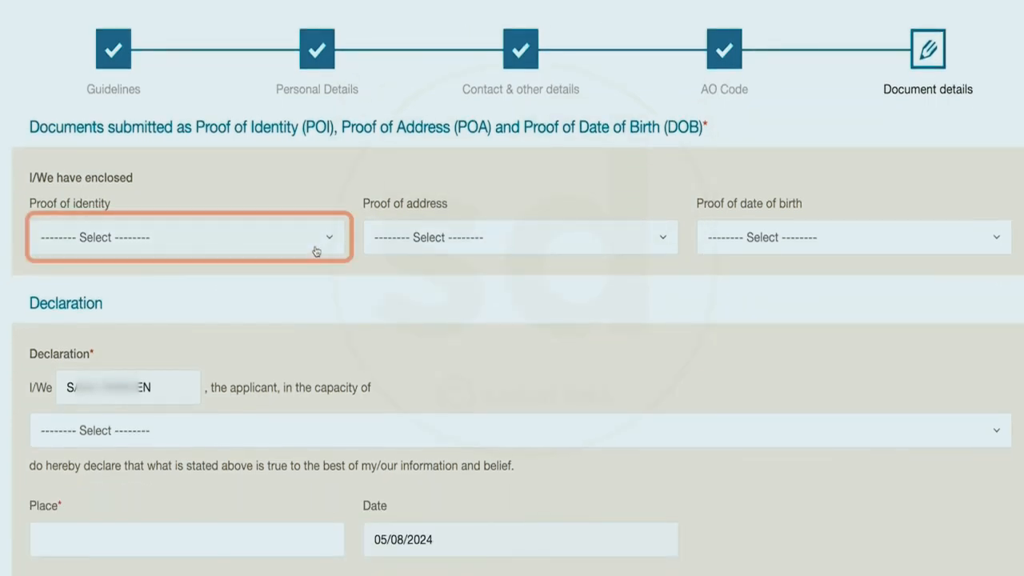
left_click(317, 251)
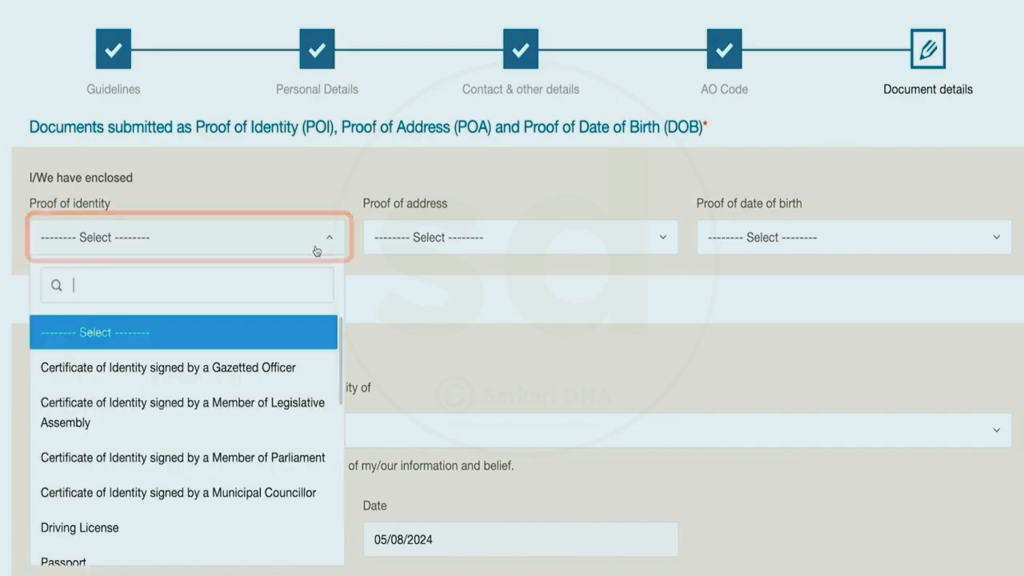
scroll(229, 400, "down", 3)
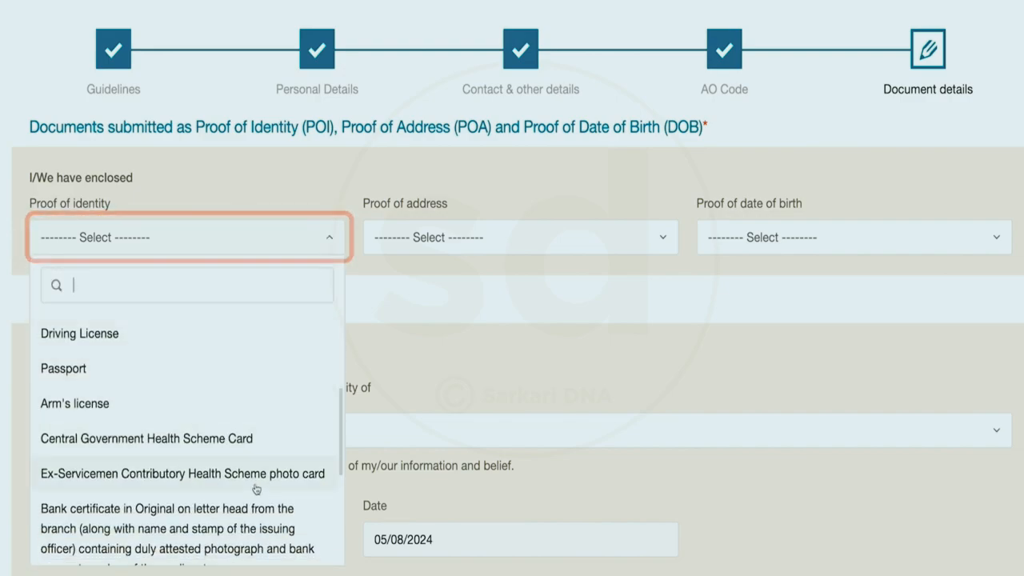
scroll(256, 490, "down", 3)
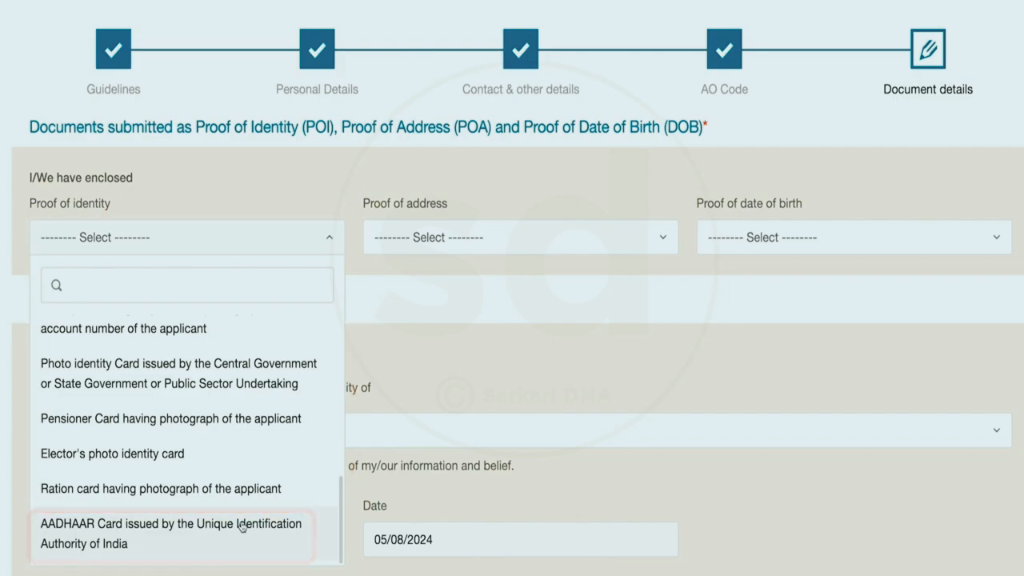
left_click(242, 527)
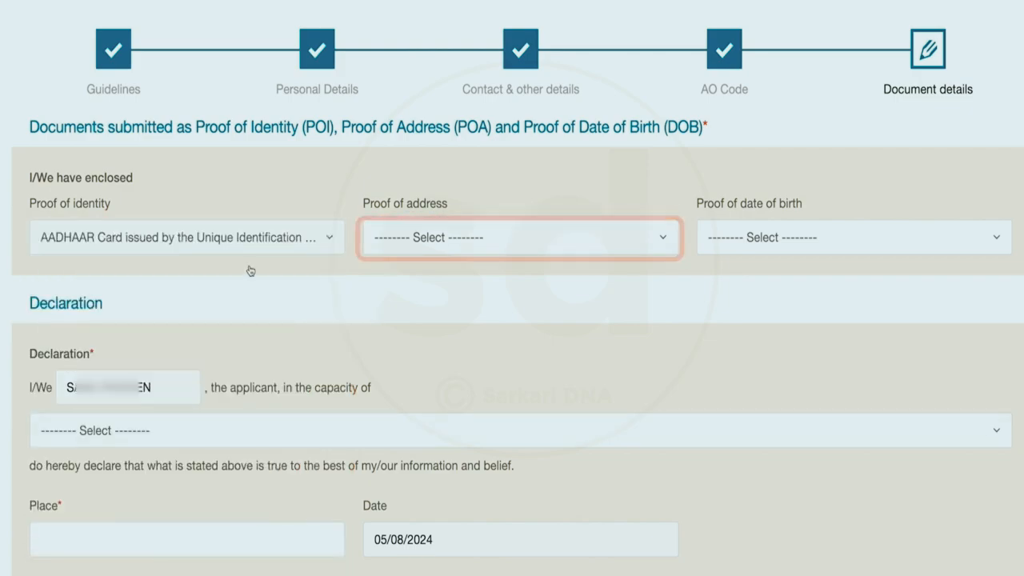
Set the proof of address to AADHAAR Card as well.
left_click(563, 245)
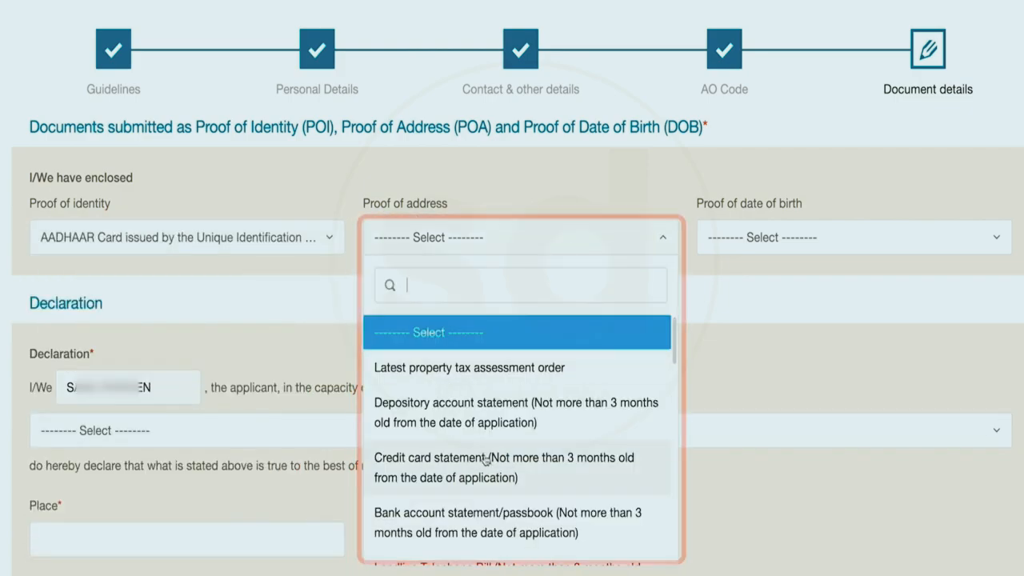
scroll(480, 461, "down", 3)
scroll(464, 456, "down", 10)
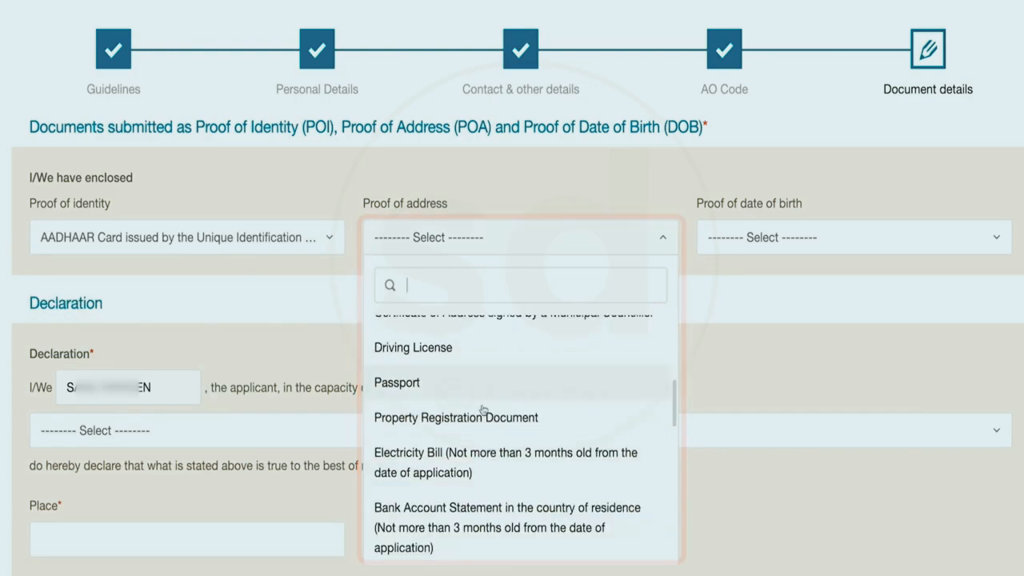
scroll(469, 433, "down", 8)
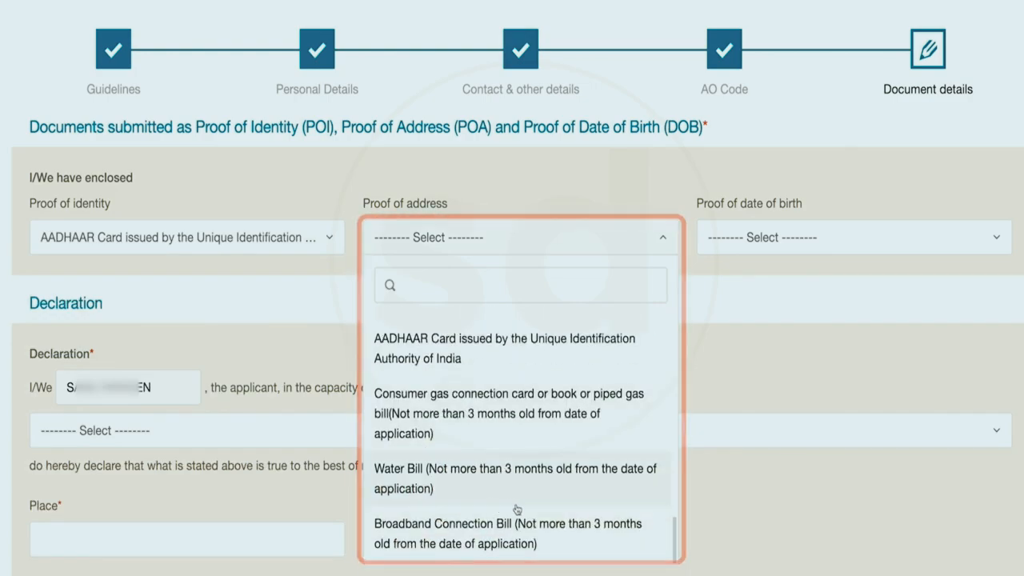
scroll(486, 480, "up", 1)
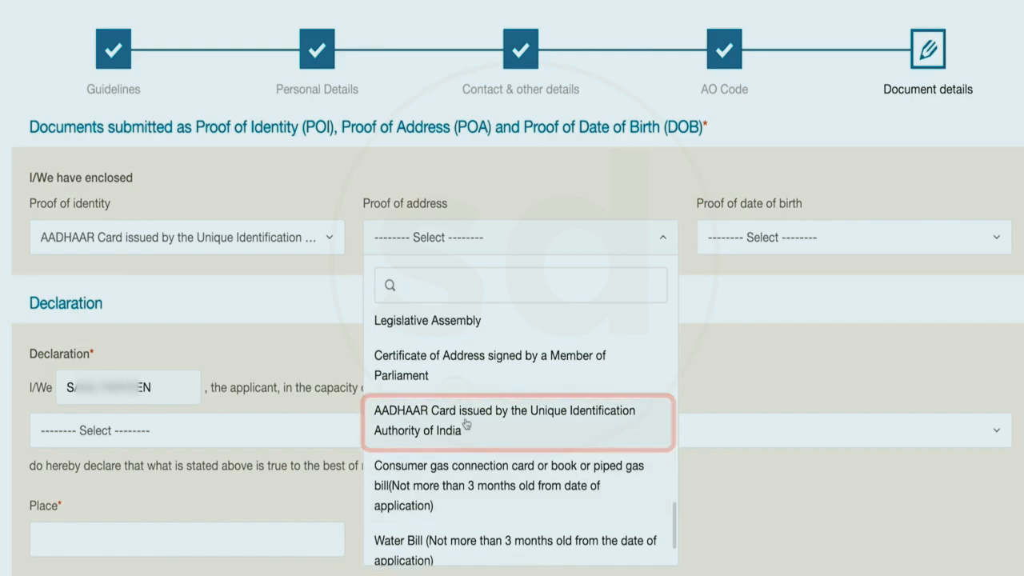
left_click(432, 428)
left_click(814, 253)
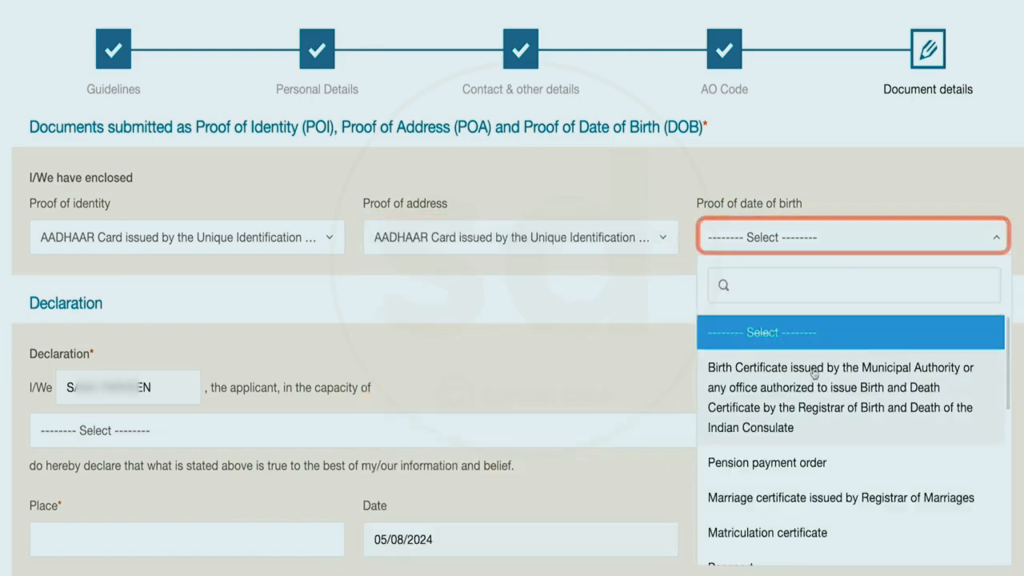
scroll(787, 500, "down", 1)
scroll(786, 500, "down", 5)
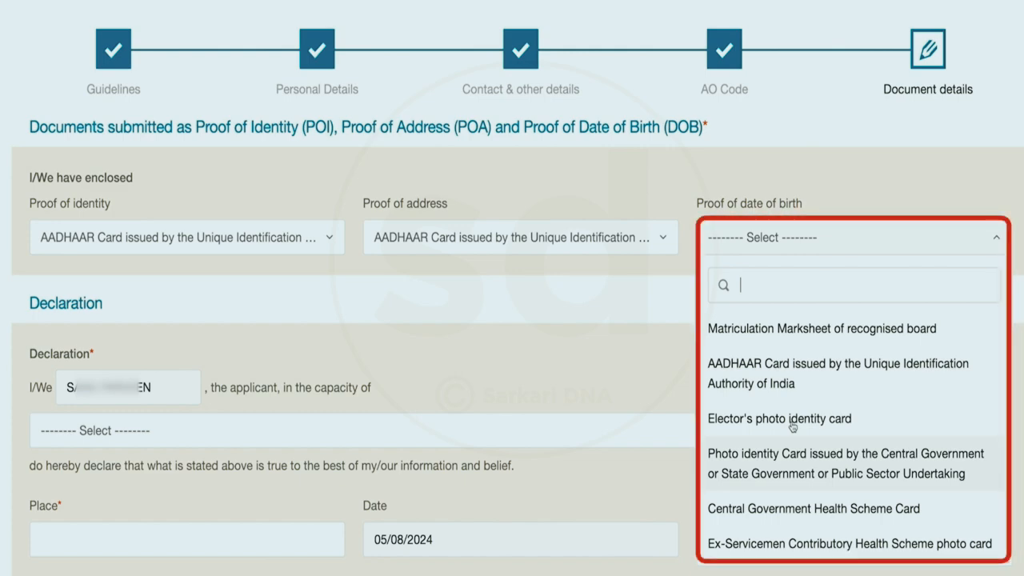
Use AADHAAR Card as date-of-birth proof and declare the capacity as Himself/Herself.
left_click(811, 385)
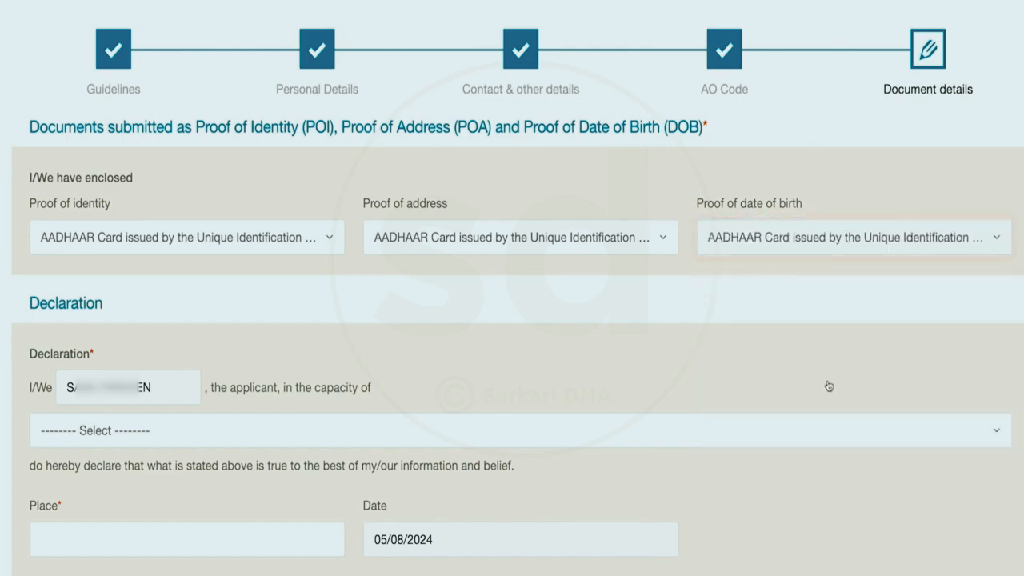
scroll(487, 338, "down", 2)
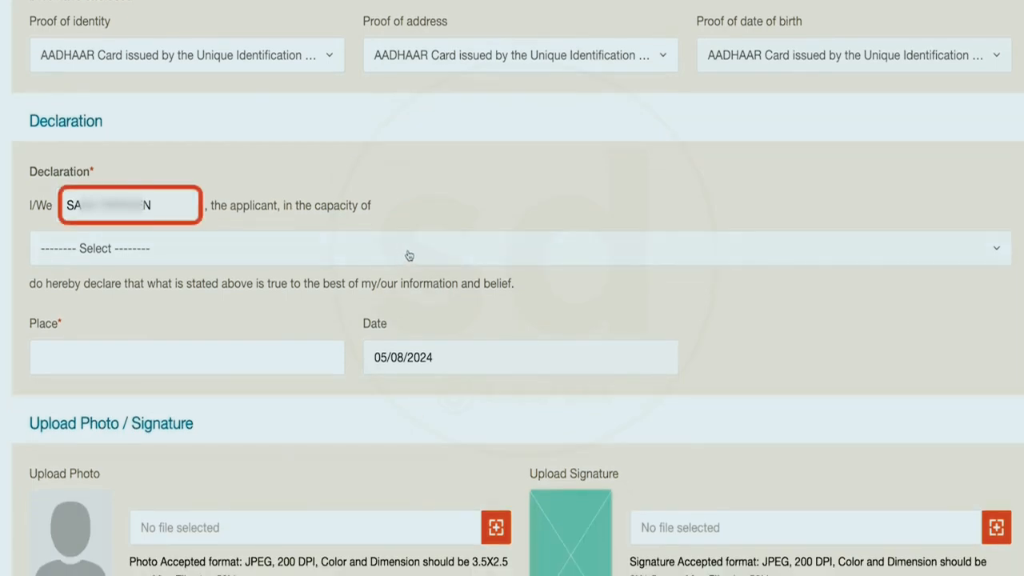
left_click(409, 255)
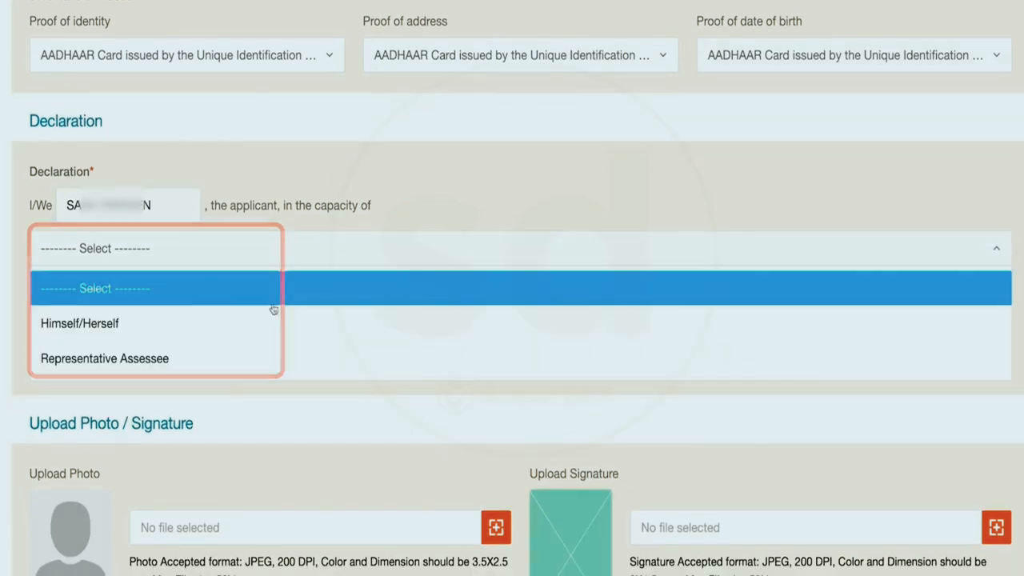
left_click(120, 327)
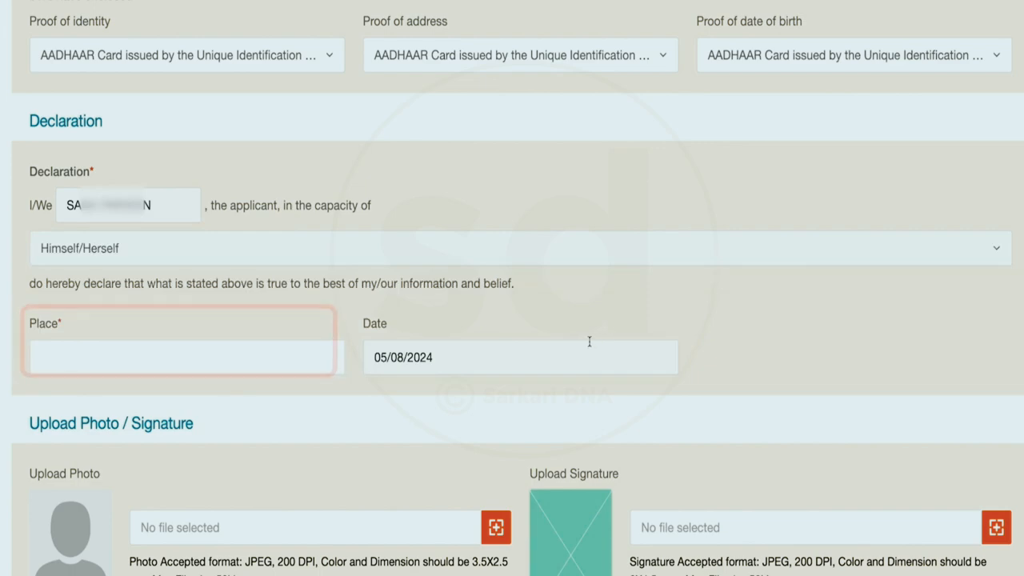
scroll(528, 345, "down", 3)
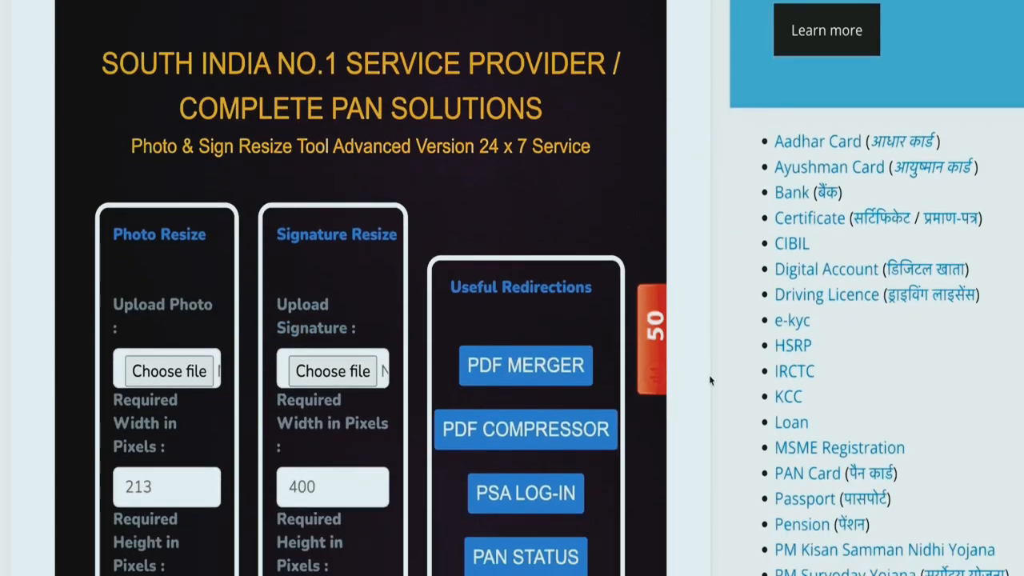
On the resize tool page, pick the signature image under Signature Resize.
scroll(709, 374, "down", 3)
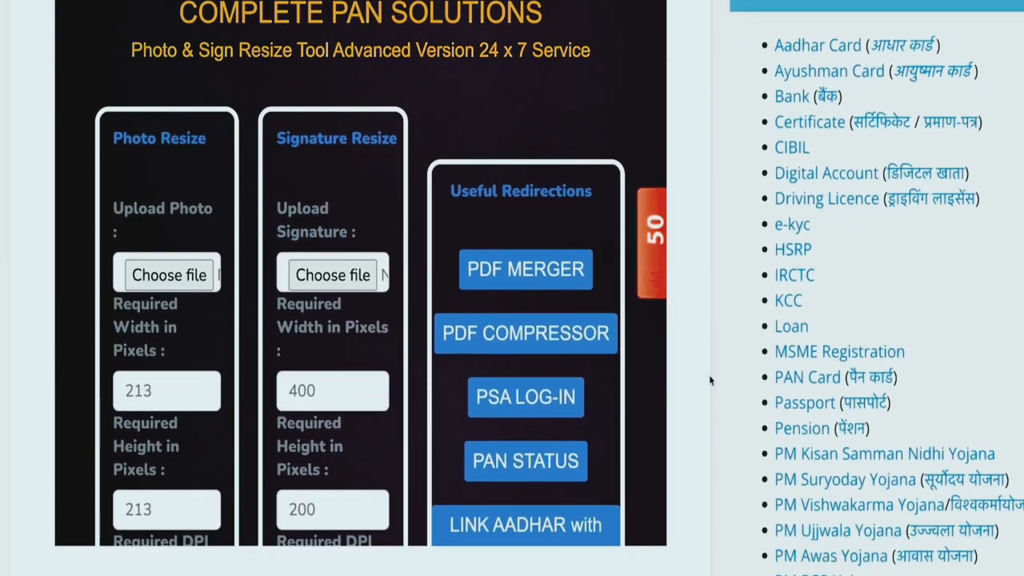
left_click(358, 209)
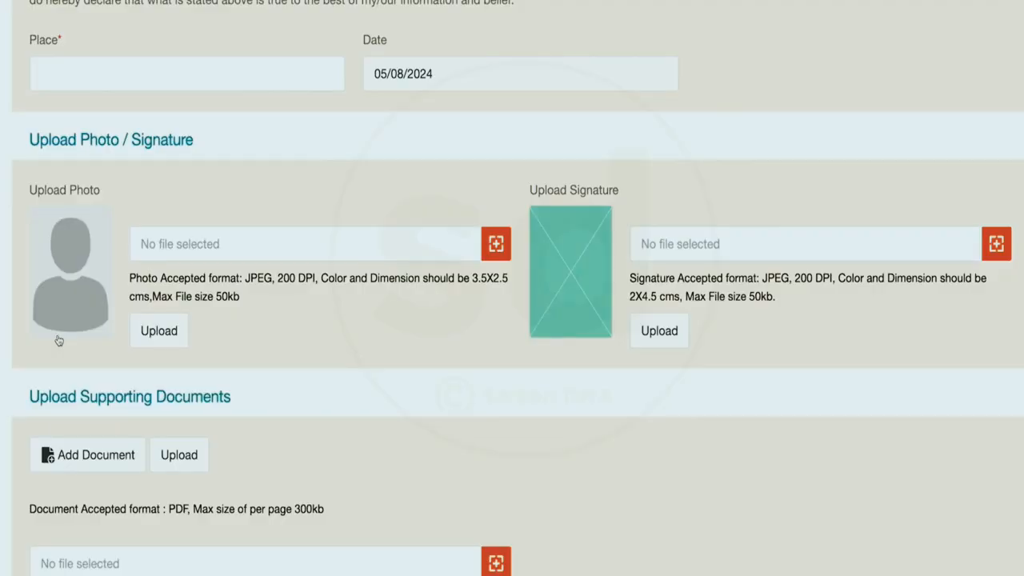
Choose the applicant's photo file and upload it.
left_click(59, 341)
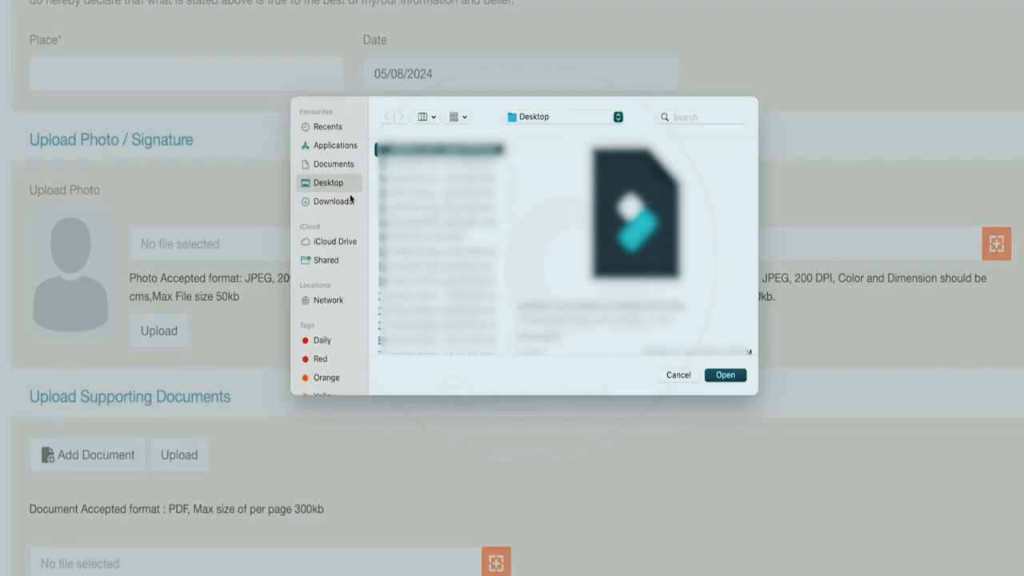
left_click(725, 375)
scroll(201, 356, "up", 1)
left_click(173, 378)
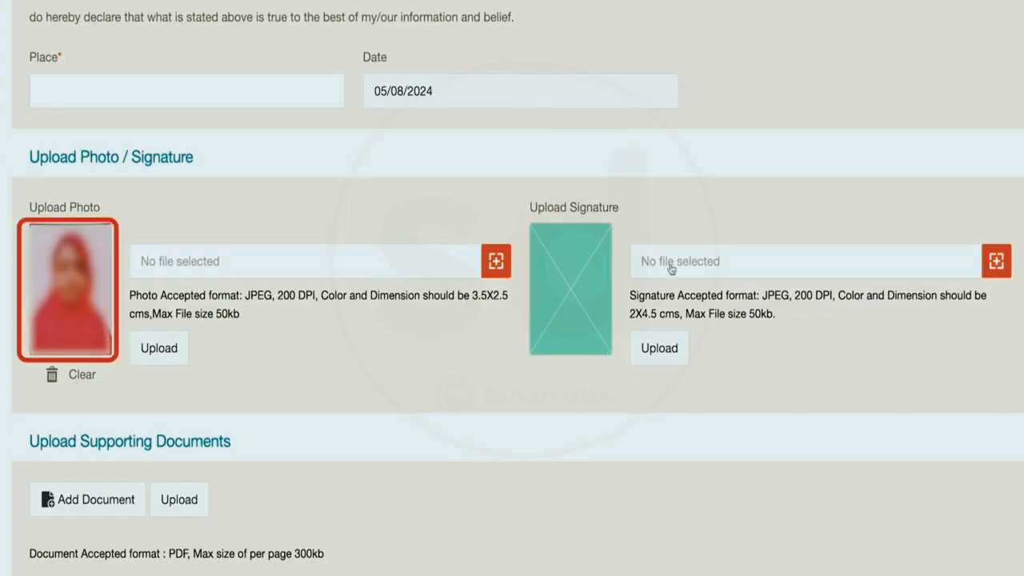
Choose the signature image file and upload it.
left_click(691, 277)
left_click(725, 373)
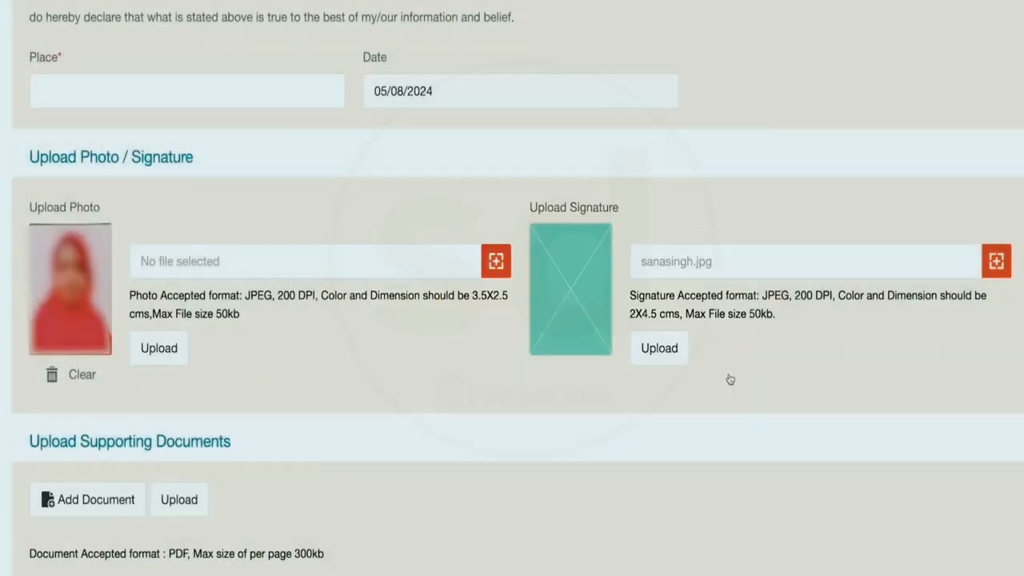
left_click(664, 358)
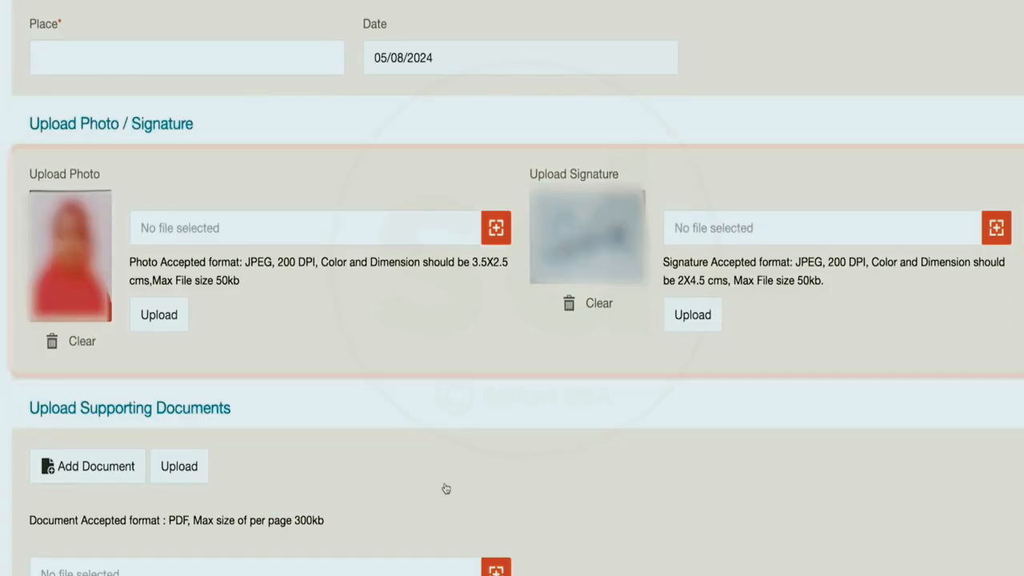
scroll(446, 488, "down", 1)
scroll(445, 488, "down", 3)
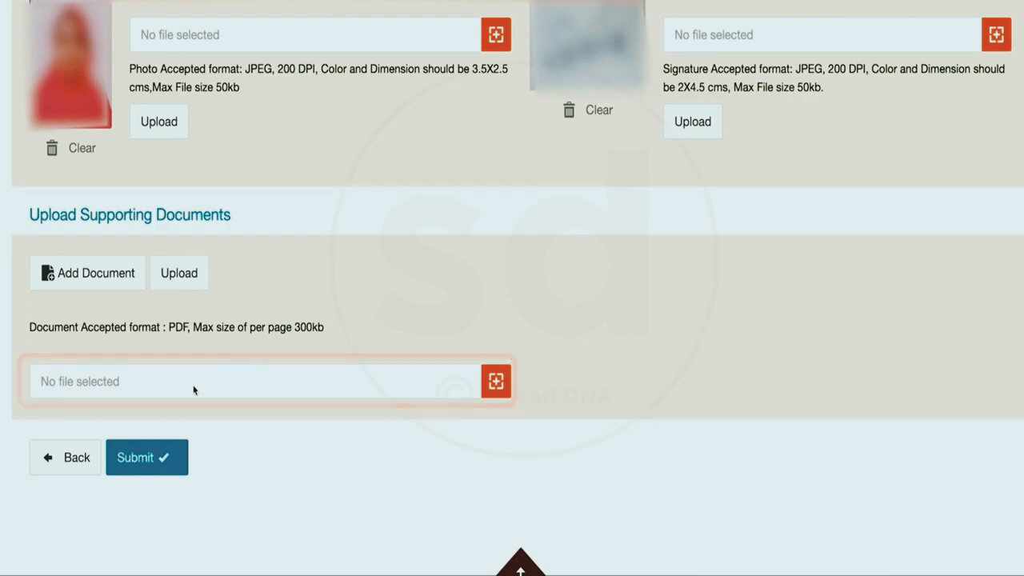
Upload the supporting PDF document and submit the Form 49A application.
left_click(192, 388)
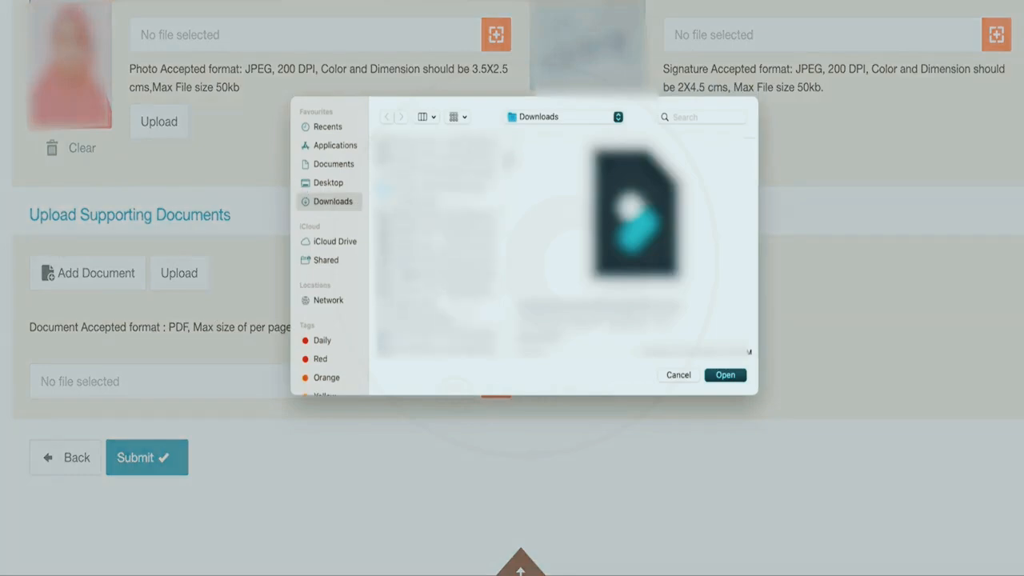
left_click(736, 378)
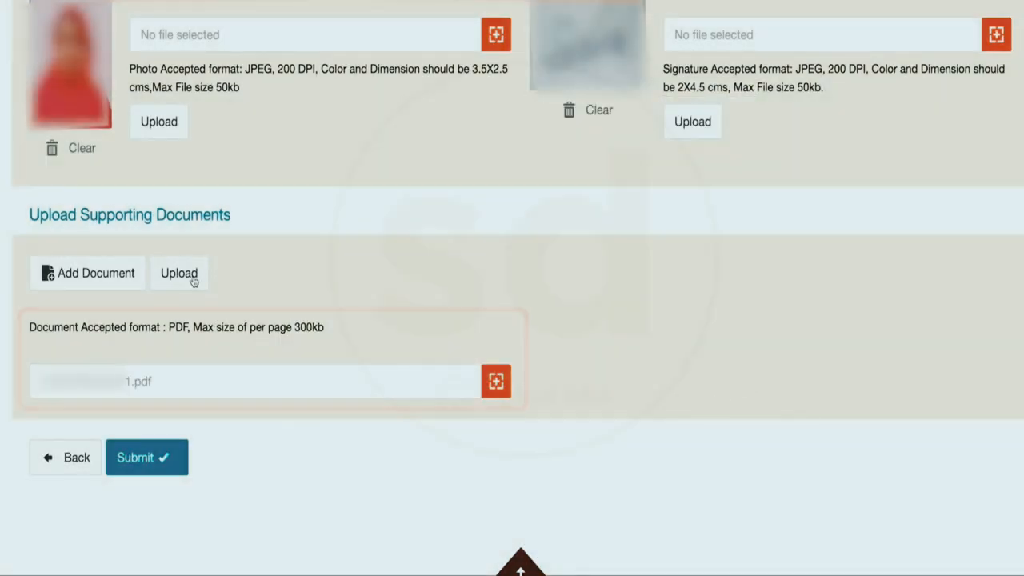
left_click(179, 273)
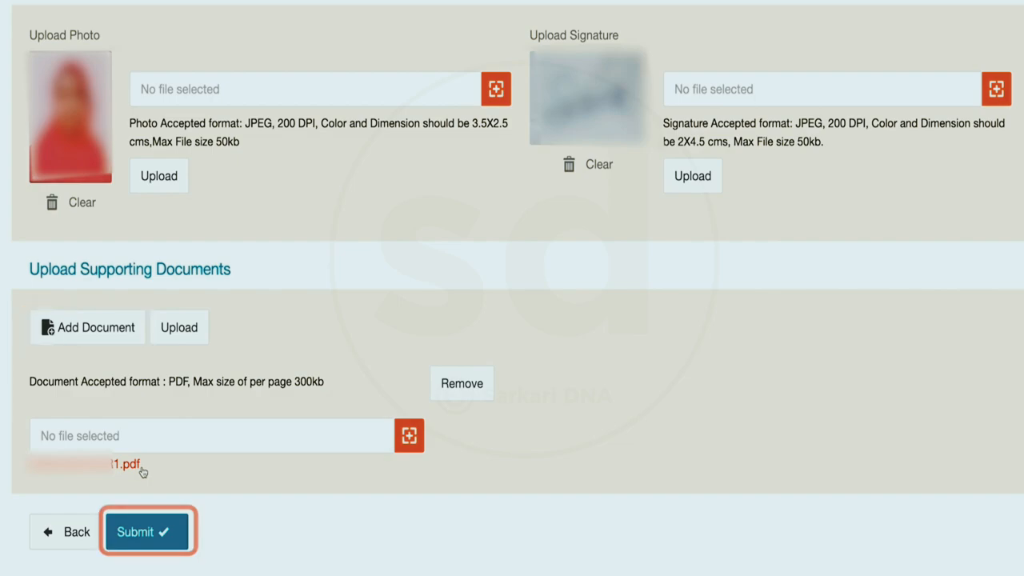
left_click(148, 530)
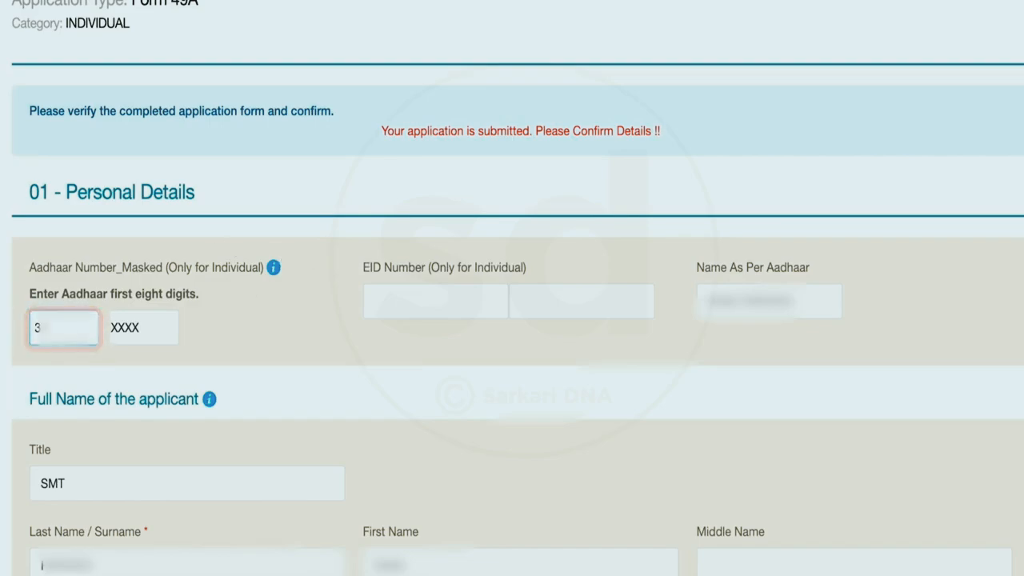
Accept the uploaded photo, signature and supporting documents and proceed to payment.
scroll(590, 424, "down", 2)
scroll(724, 466, "down", 2)
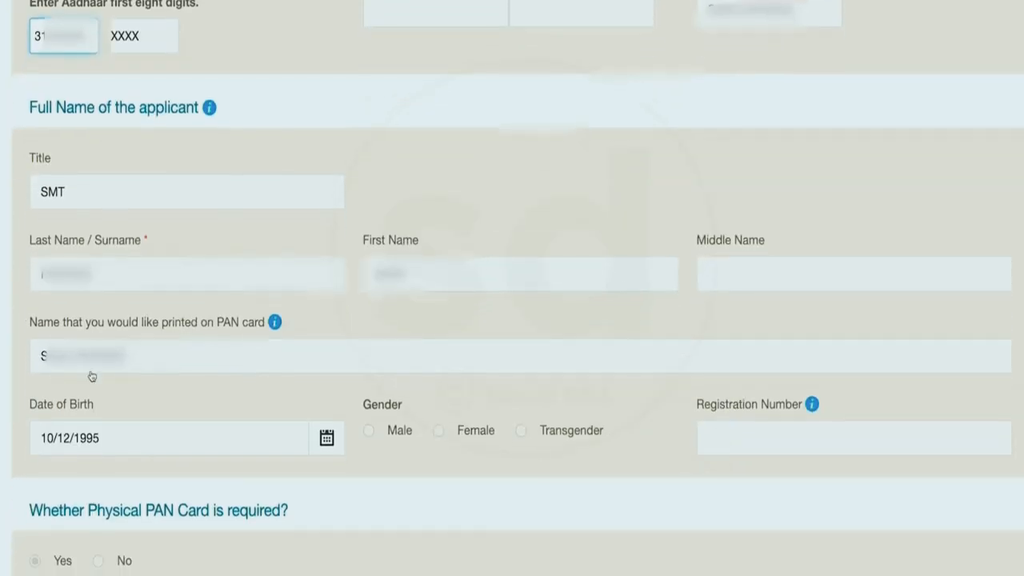
scroll(624, 420, "down", 2)
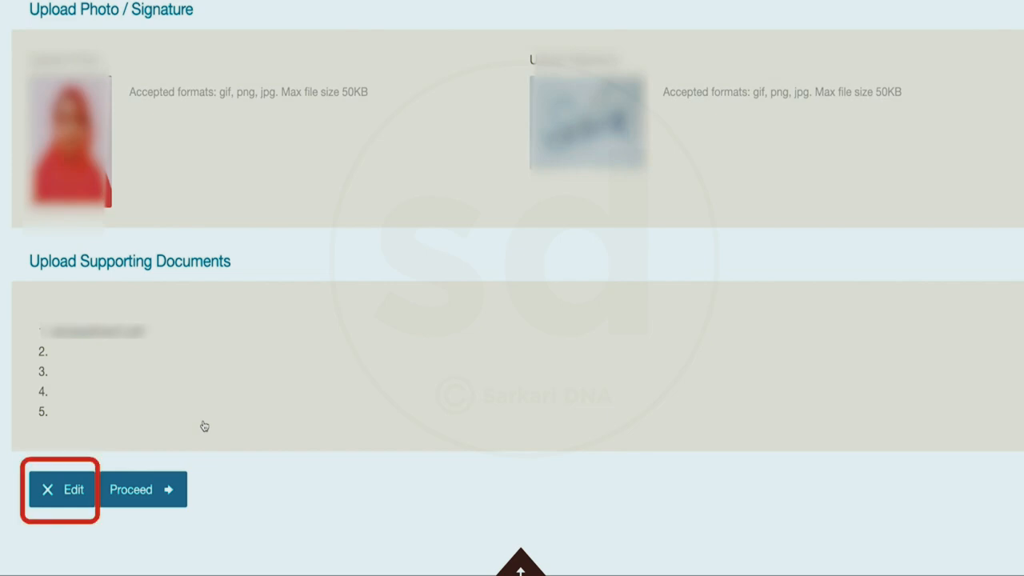
left_click(146, 488)
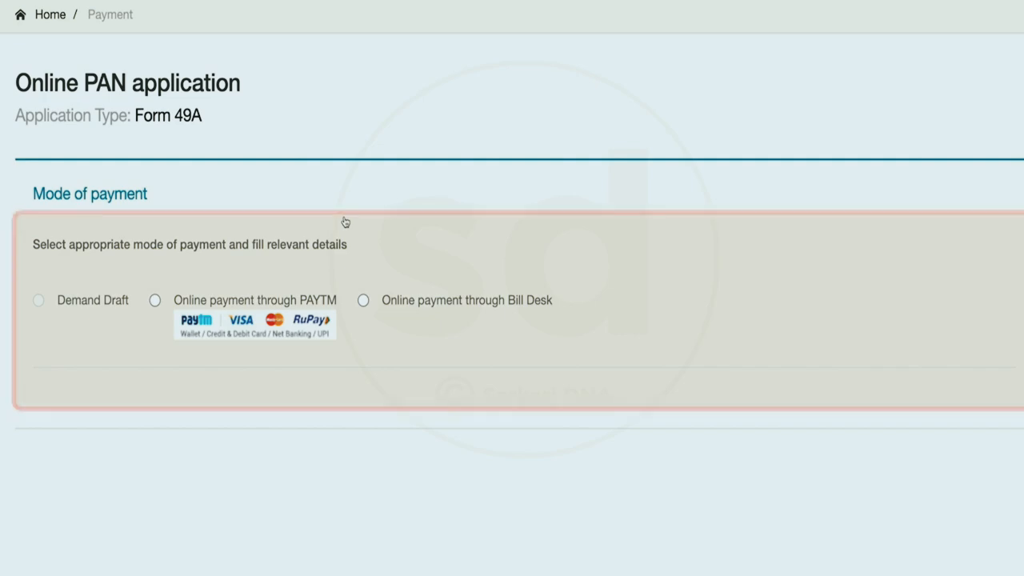
Select Online payment through Bill Desk, agree to the terms, and proceed to pay 106.90.
left_click(363, 300)
scroll(416, 521, "down", 4)
scroll(416, 521, "down", 2)
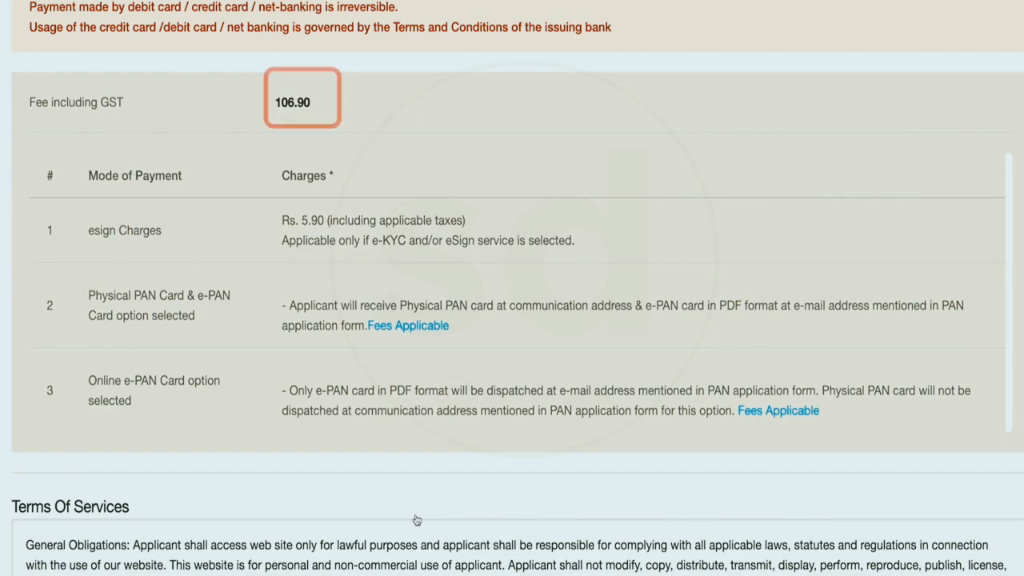
scroll(416, 521, "down", 2)
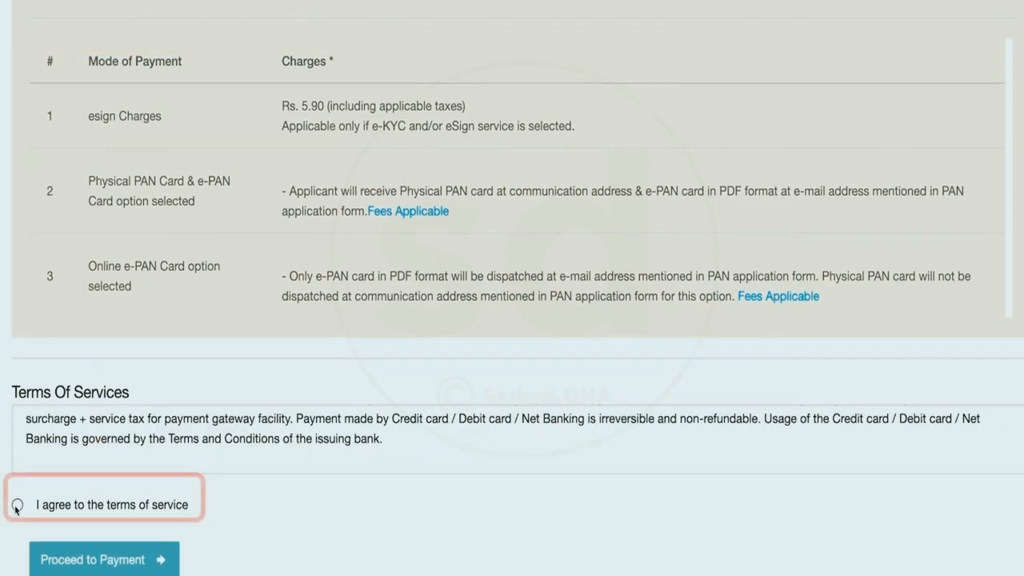
left_click(16, 506)
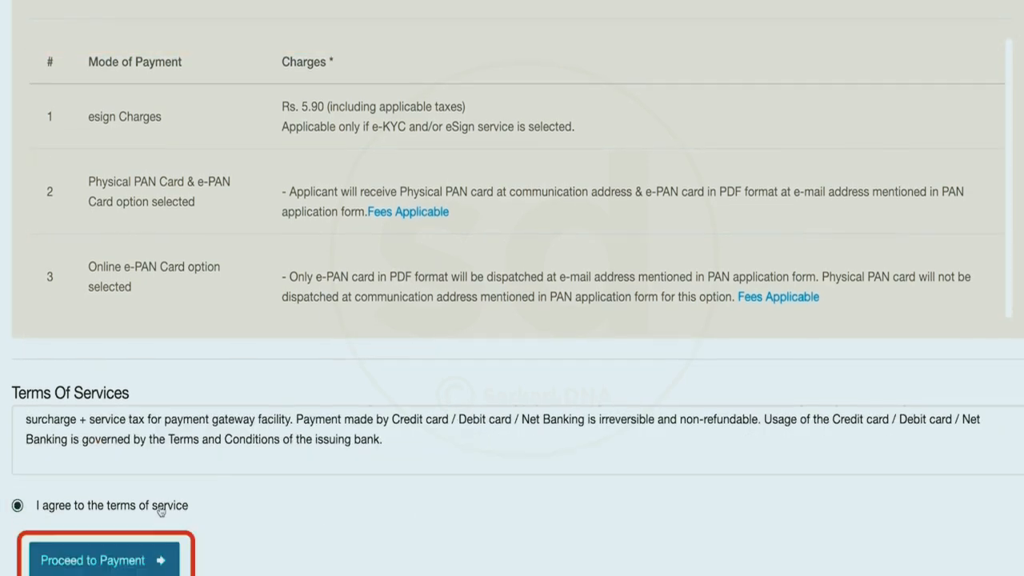
left_click(128, 565)
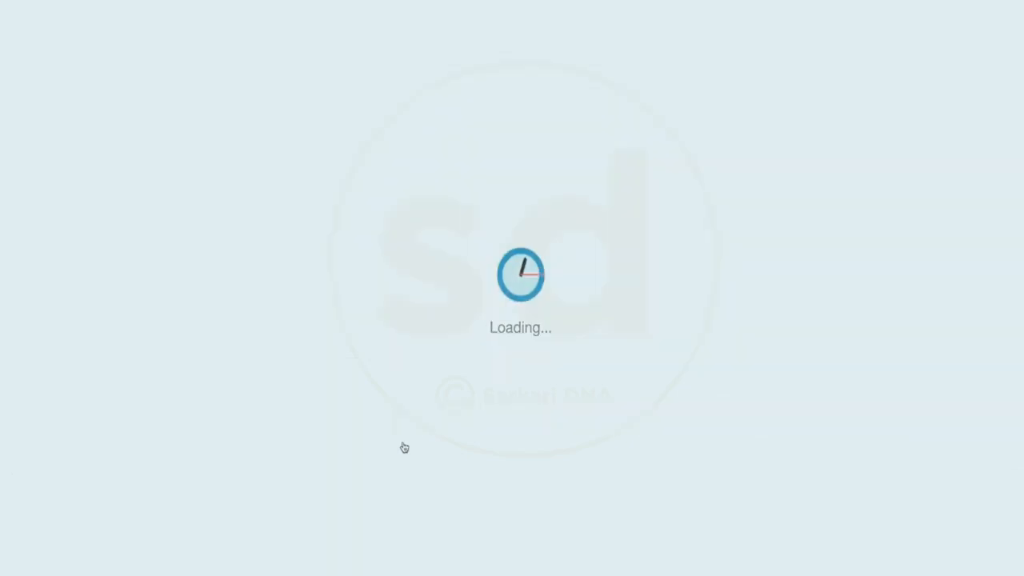
Confirm the ₹106.90 payment and generate a BHIM UPI QR code to pay it.
left_click(69, 374)
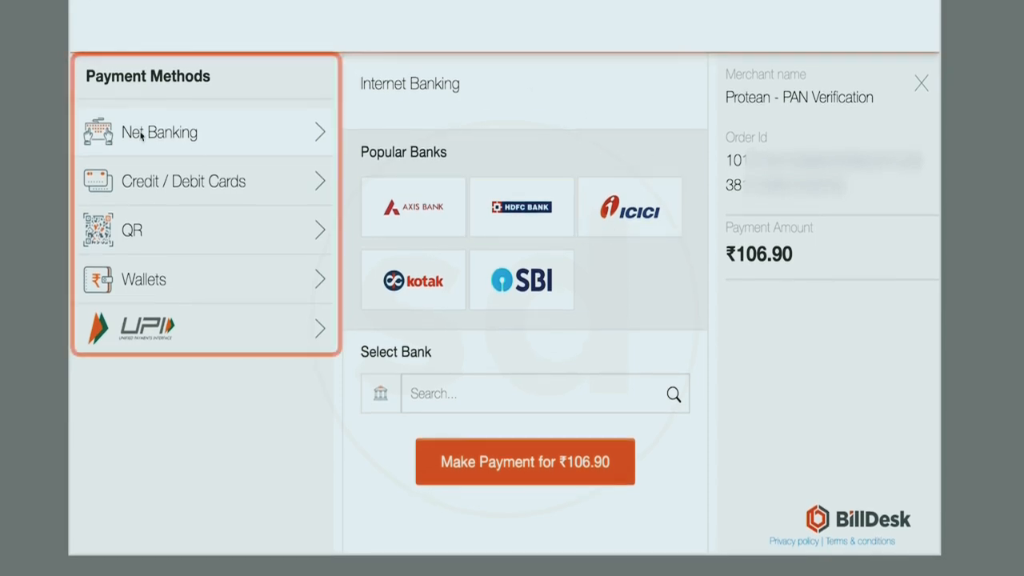
left_click(136, 236)
left_click(524, 304)
left_click(454, 331)
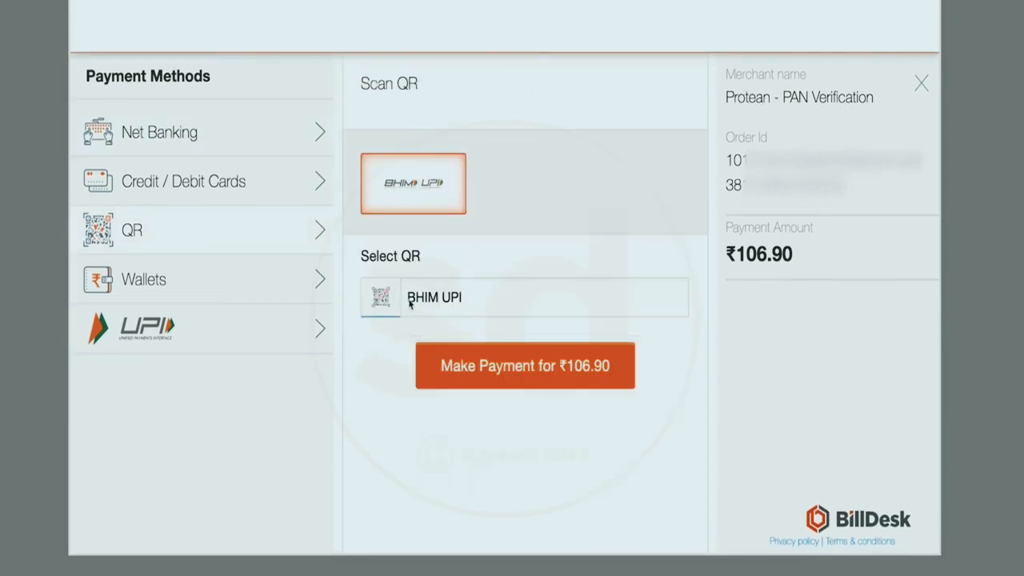
left_click(529, 367)
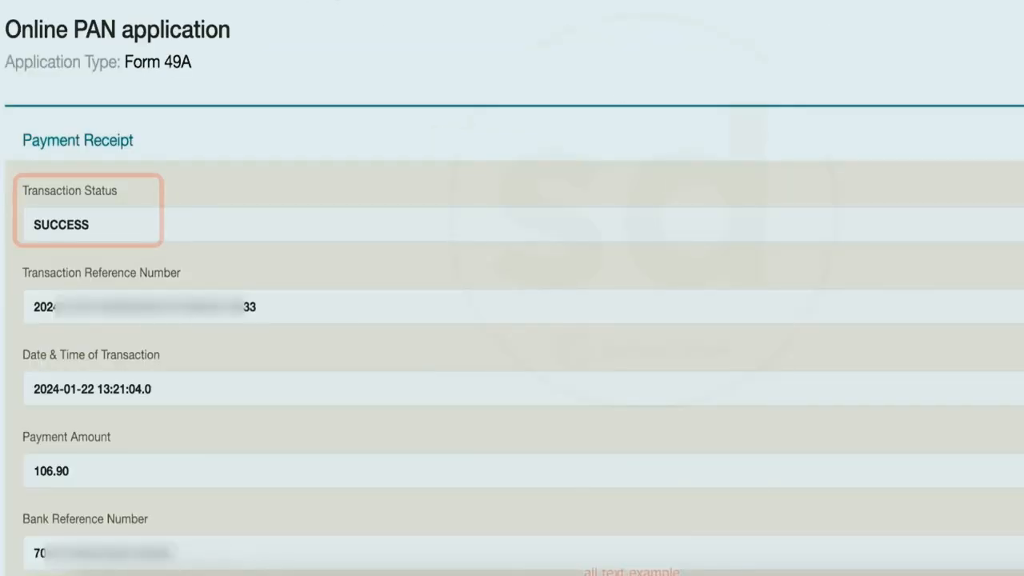
Continue from the successful Payment Receipt to Aadhaar Authentication.
scroll(192, 277, "down", 3)
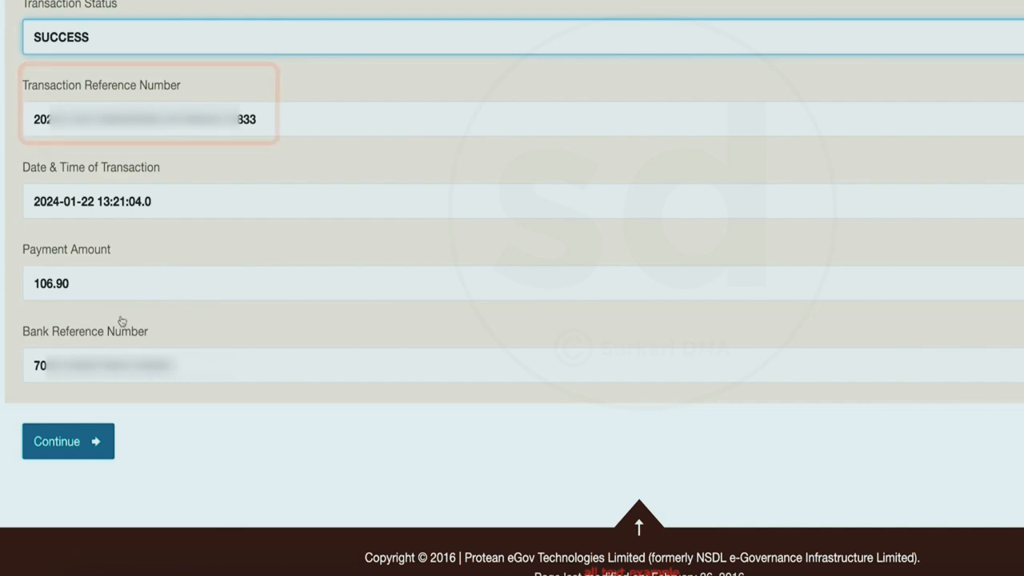
left_click(68, 447)
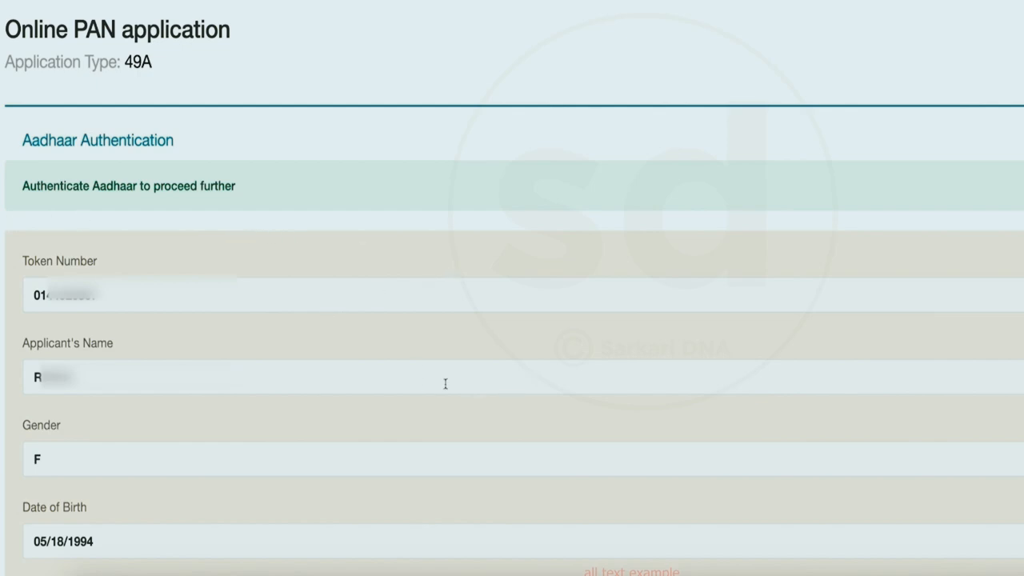
Give Aadhaar consent, choose OTP authentication, and submit the received OTP.
scroll(372, 385, "down", 7)
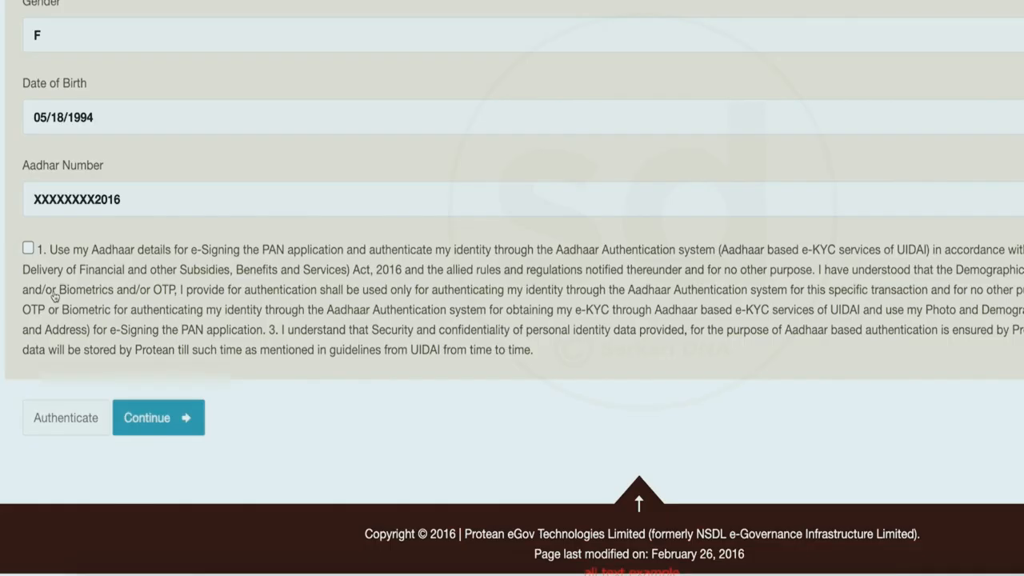
left_click(28, 248)
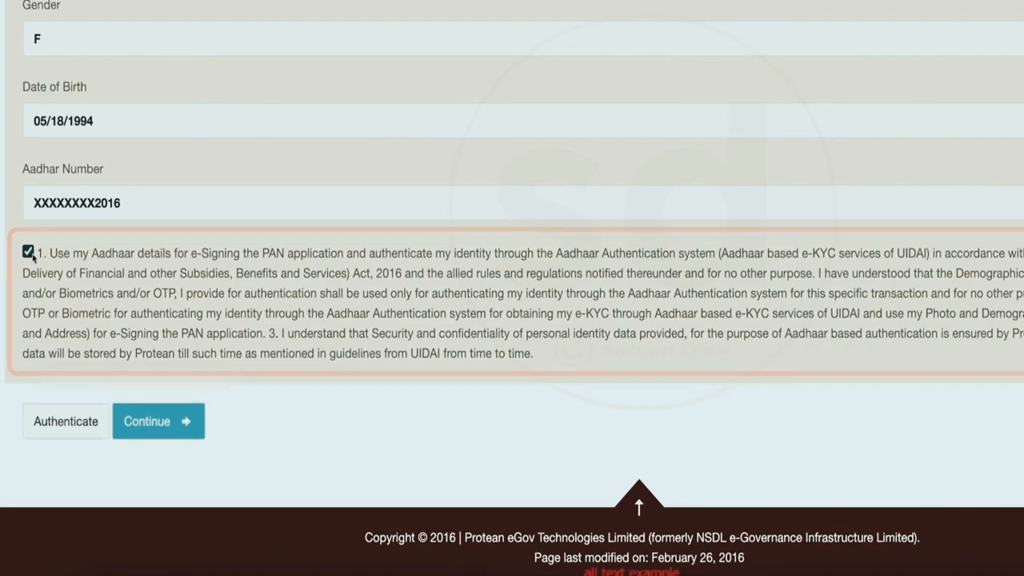
left_click(68, 422)
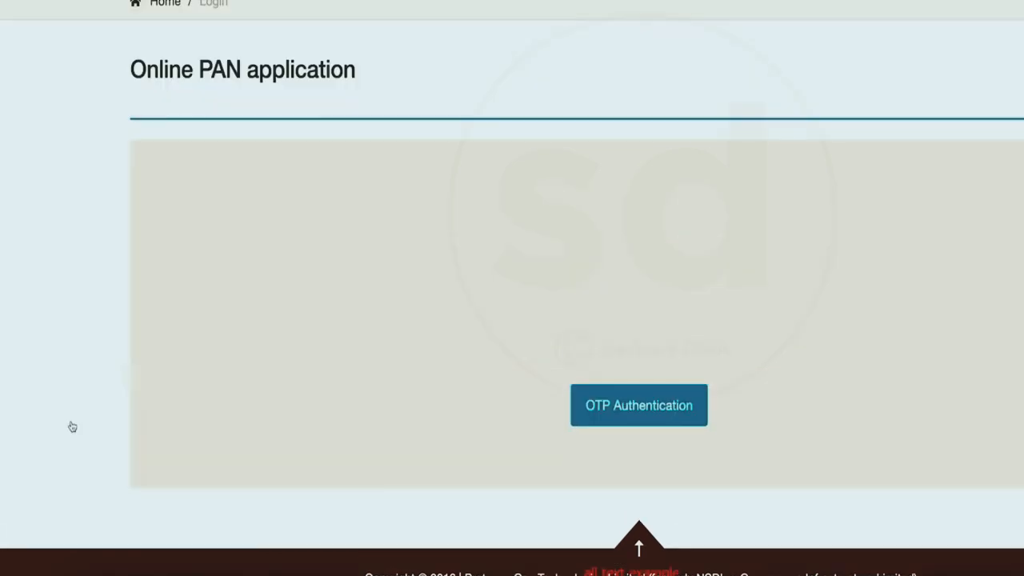
left_click(640, 412)
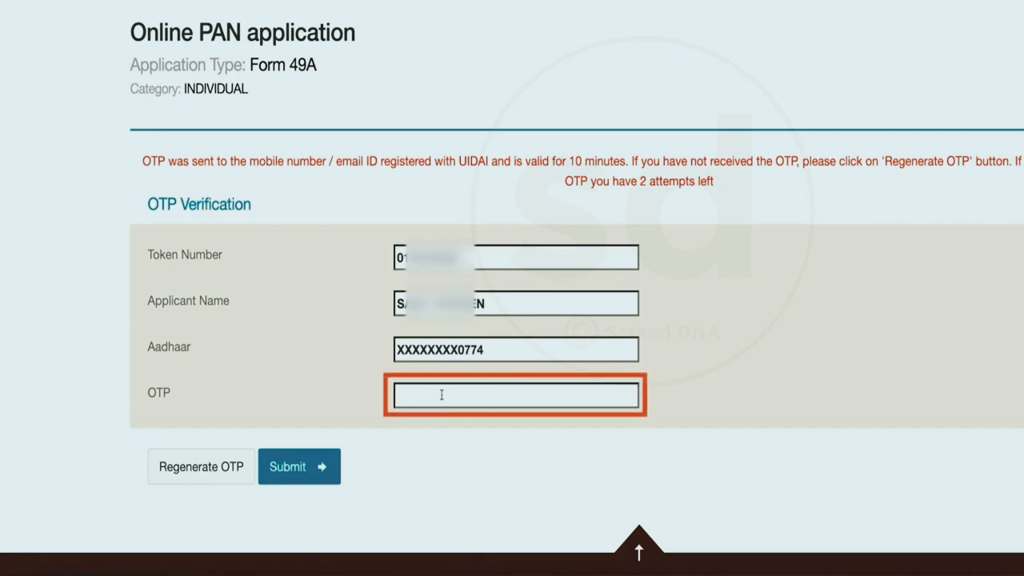
left_click(504, 398)
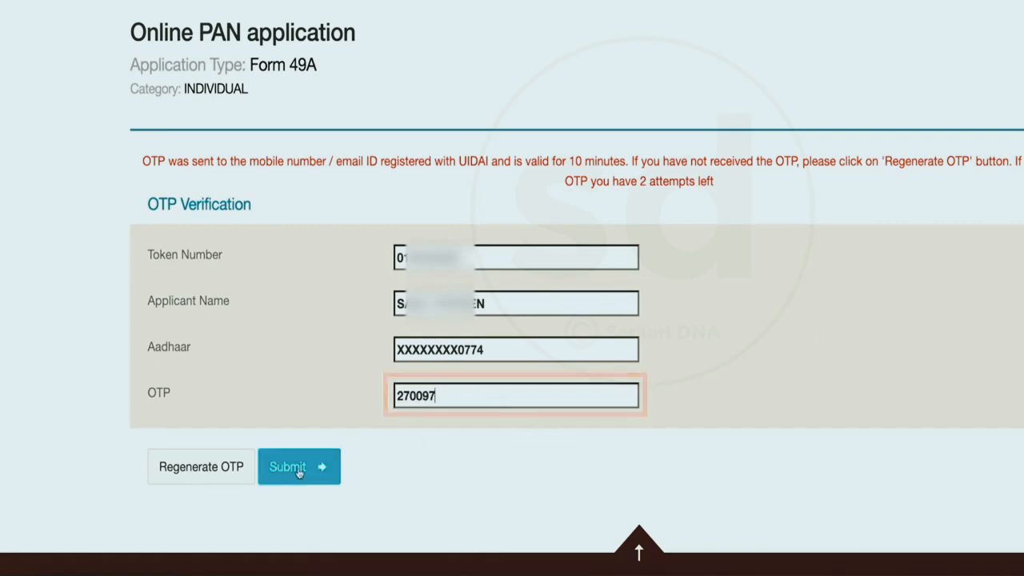
left_click(300, 483)
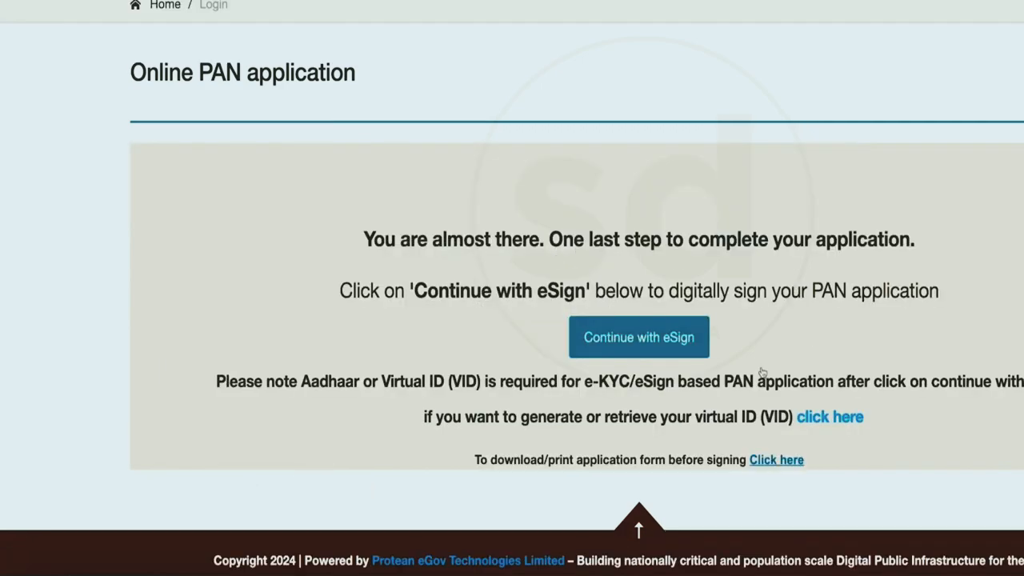
Choose Continue with eSign to begin signing the PAN application.
scroll(762, 373, "down", 1)
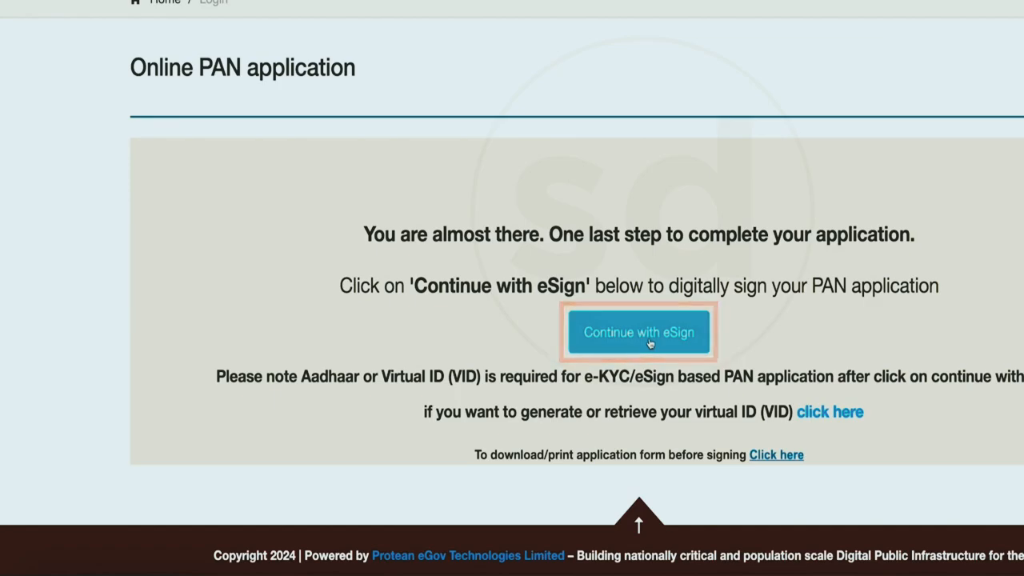
left_click(638, 332)
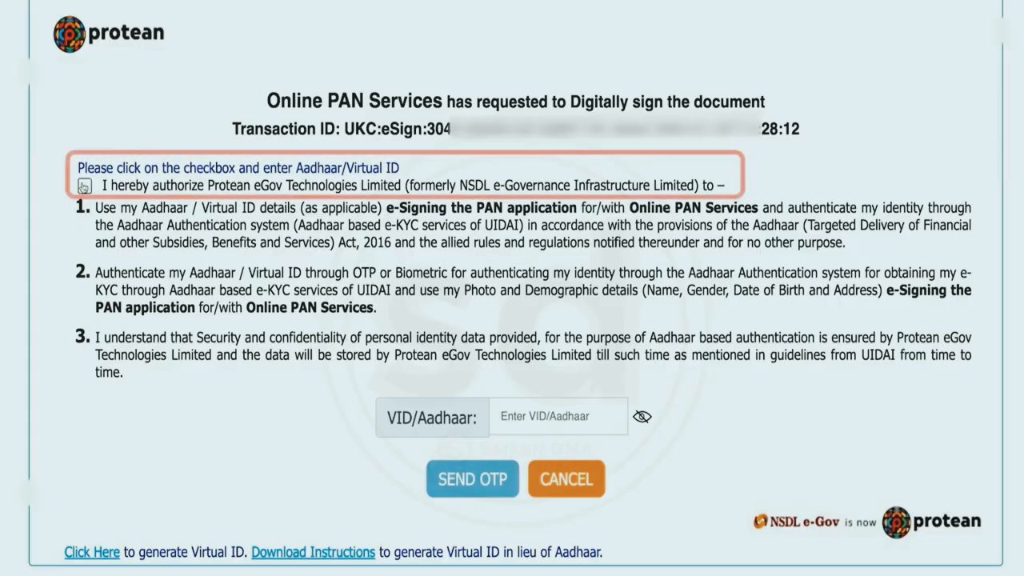
Authorize Protean eSign, request an OTP, and verify the received OTP.
left_click(84, 186)
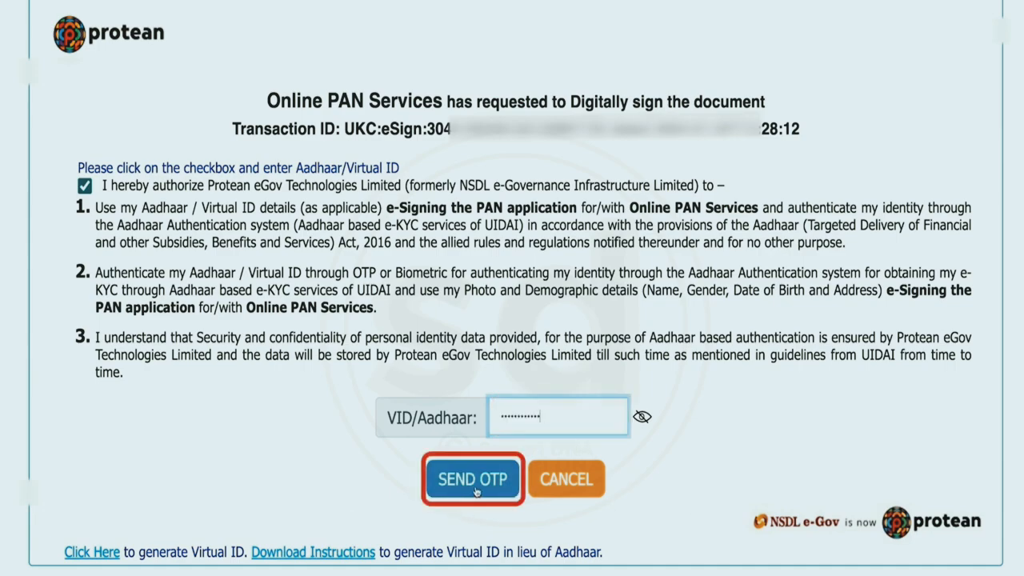
left_click(476, 489)
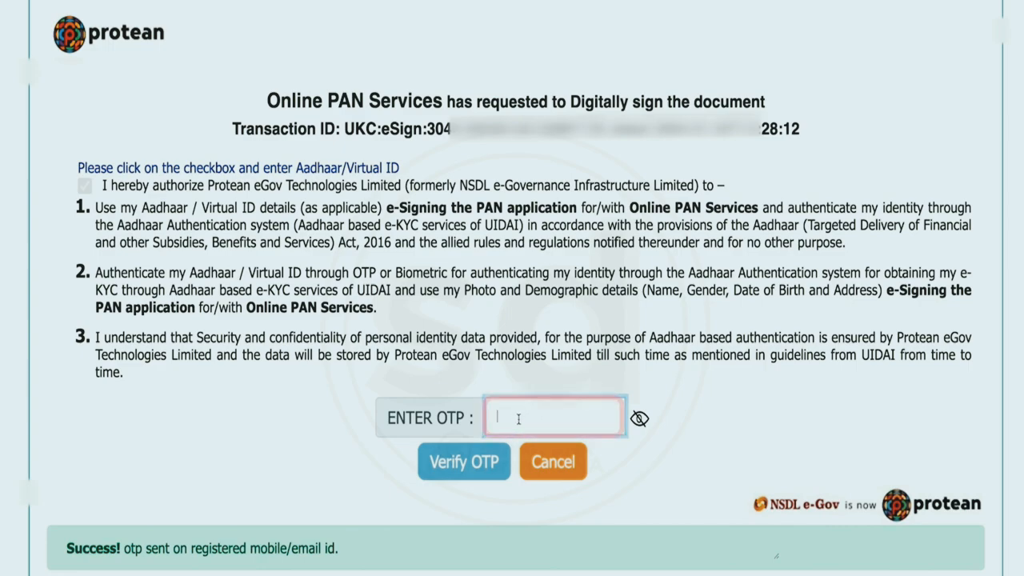
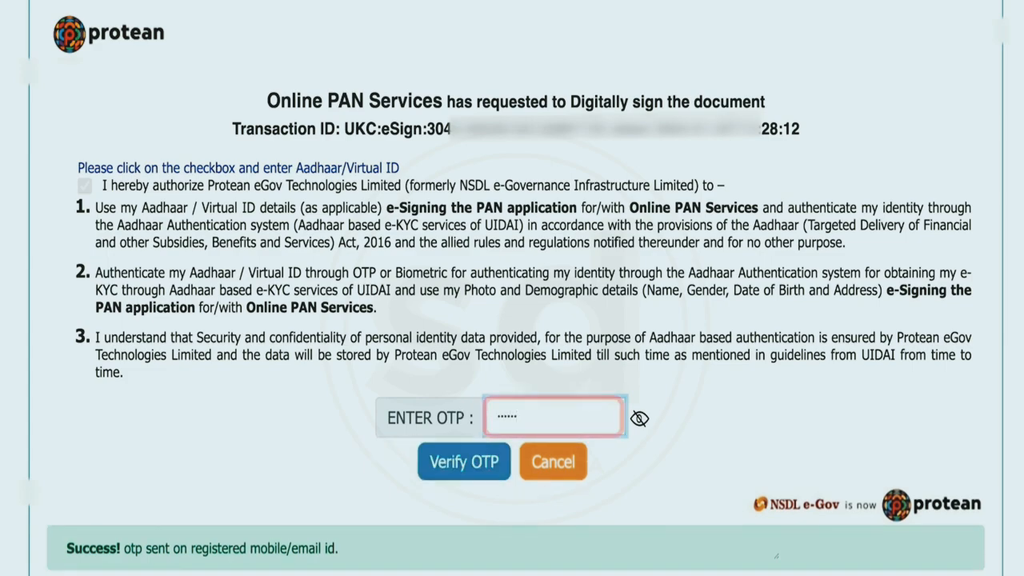
left_click(479, 468)
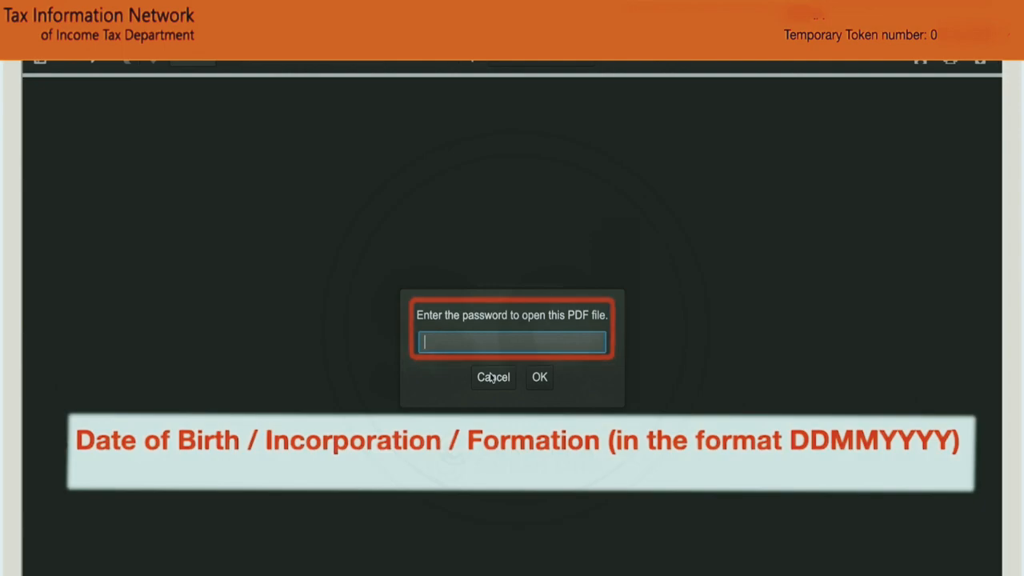
Unlock the e-signed Form 49A acknowledgement PDF with the date-of-birth password and scroll through its pages.
type("••••••")
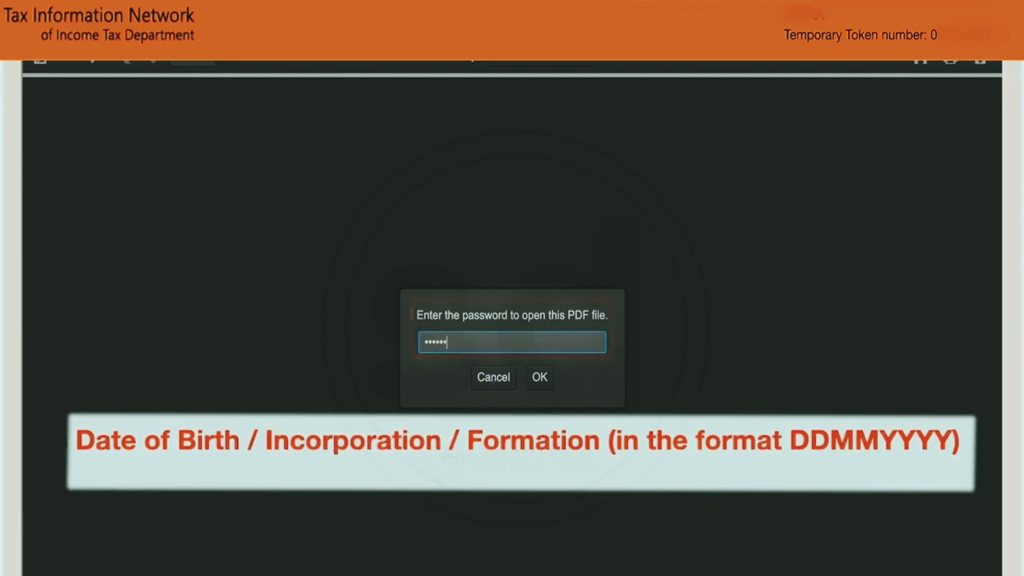
type("••")
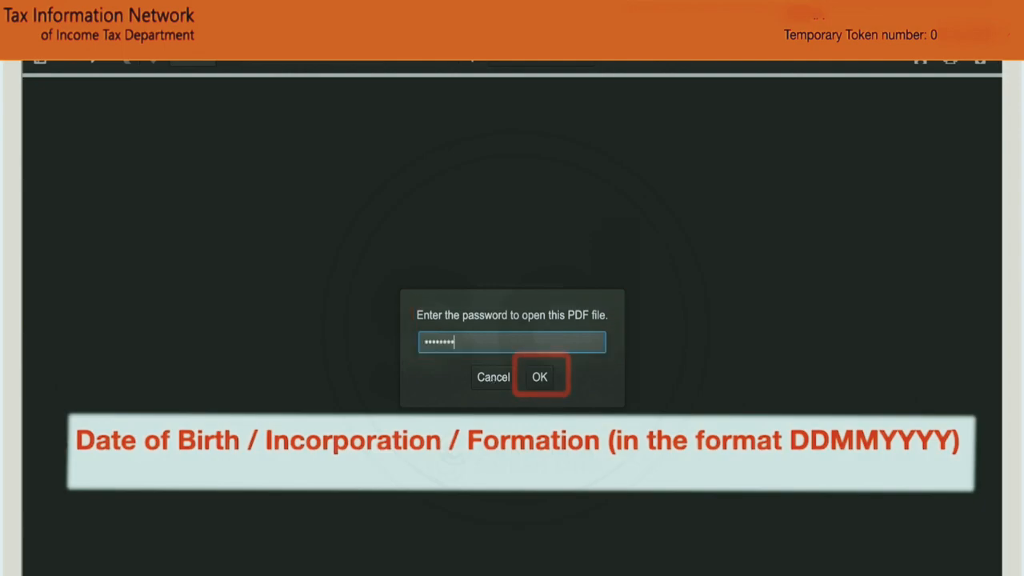
left_click(541, 378)
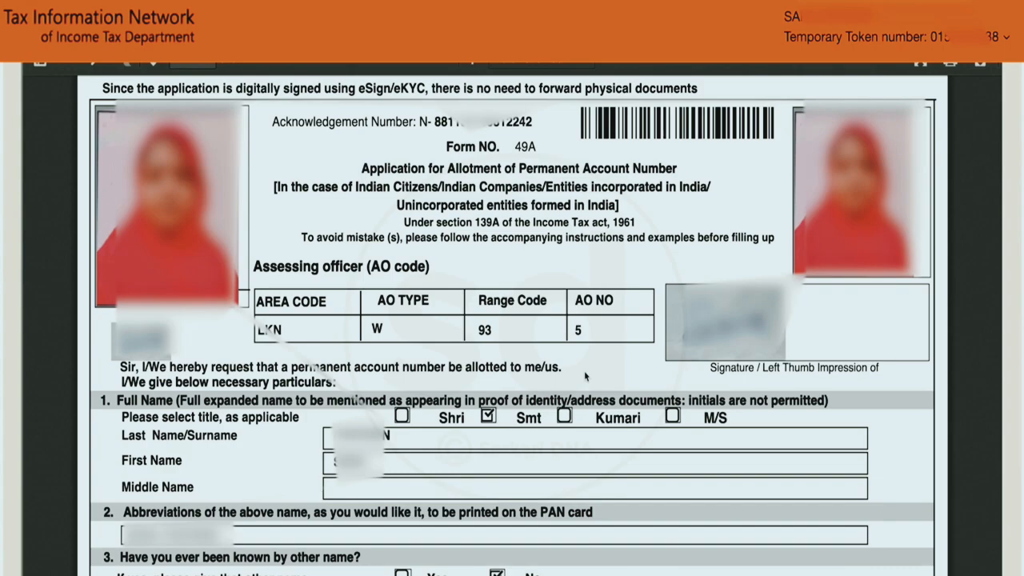
scroll(585, 376, "down", 12)
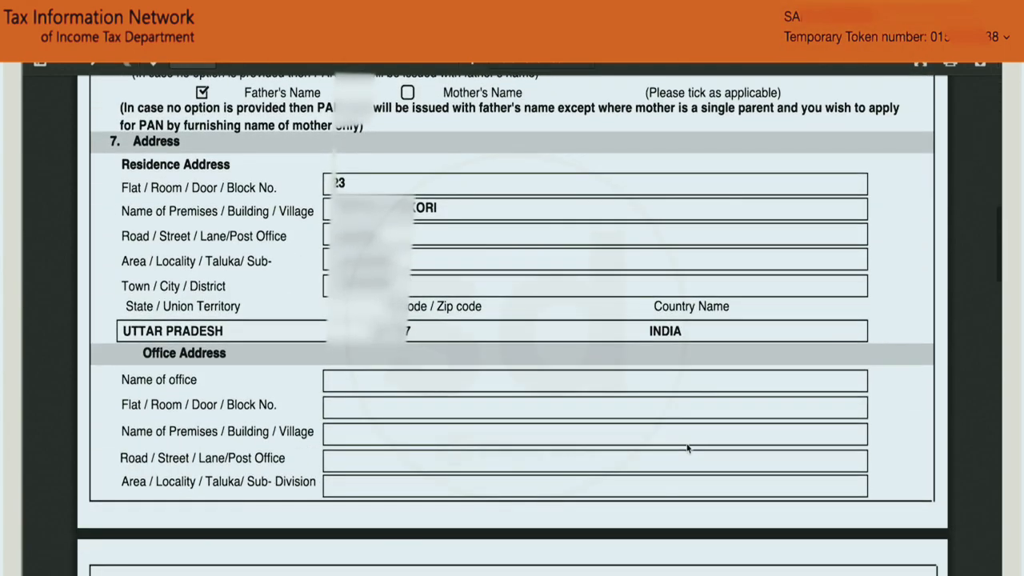
scroll(687, 449, "down", 20)
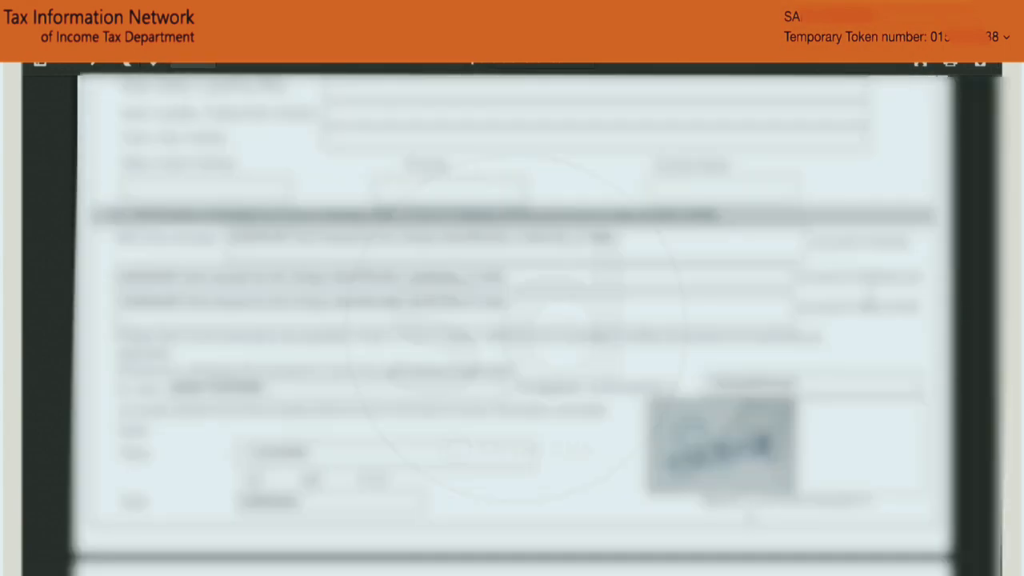